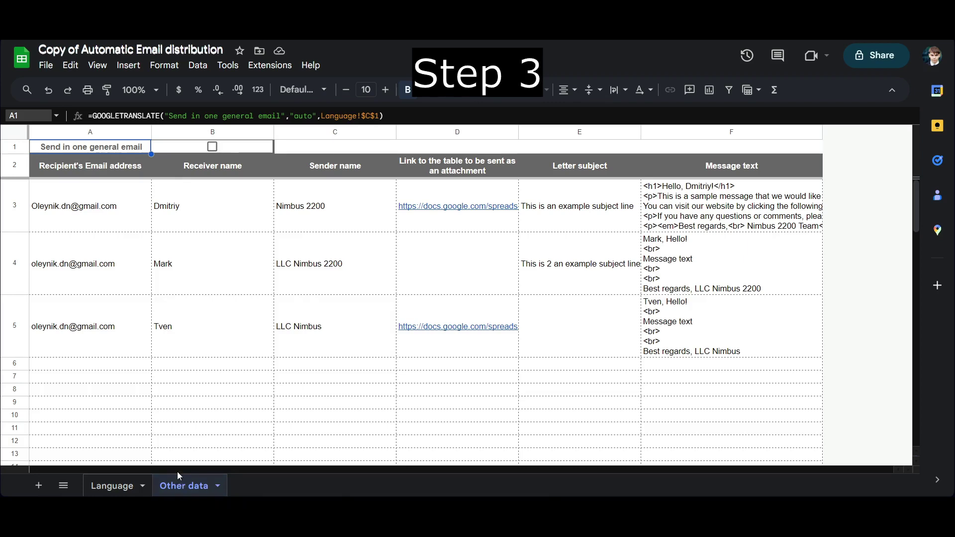
pyautogui.moveTo(127, 210); pyautogui.dragTo(474, 289)
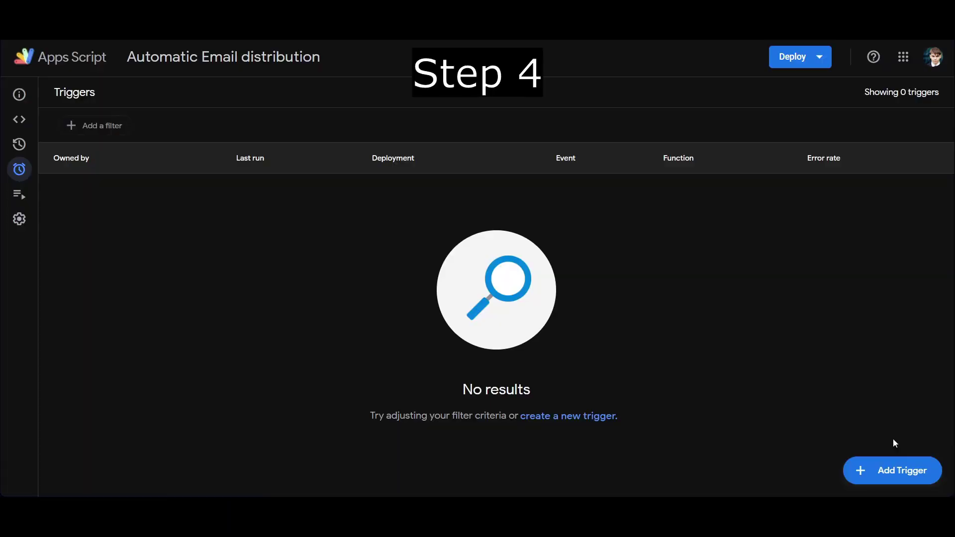
# Add a trigger that runs automaticEmaildistribution on the Head deployment, choose its event source and trigger type, and save it
pyautogui.click(896, 470)
pyautogui.click(354, 184)
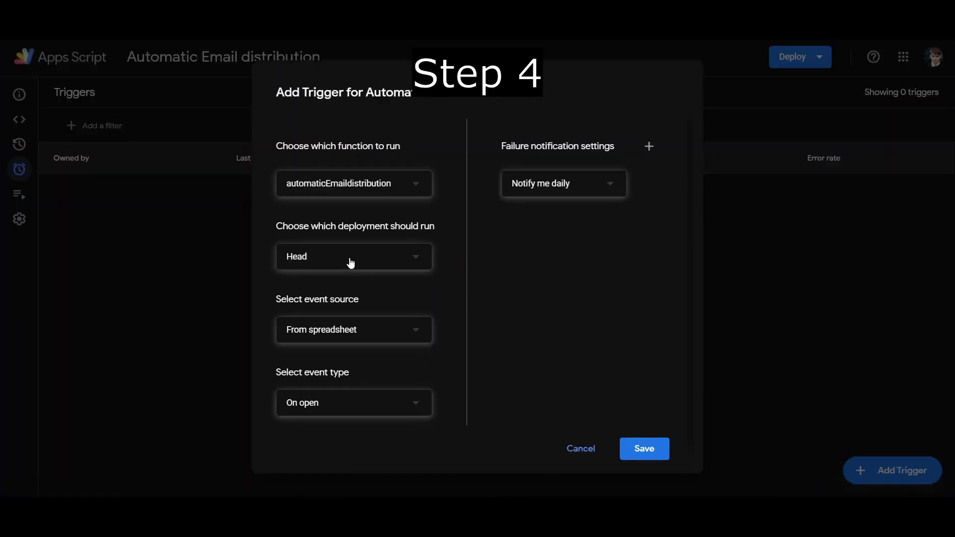
pyautogui.click(354, 330)
pyautogui.scroll(-2, 361, 299)
pyautogui.click(354, 329)
pyautogui.click(354, 384)
pyautogui.click(651, 433)
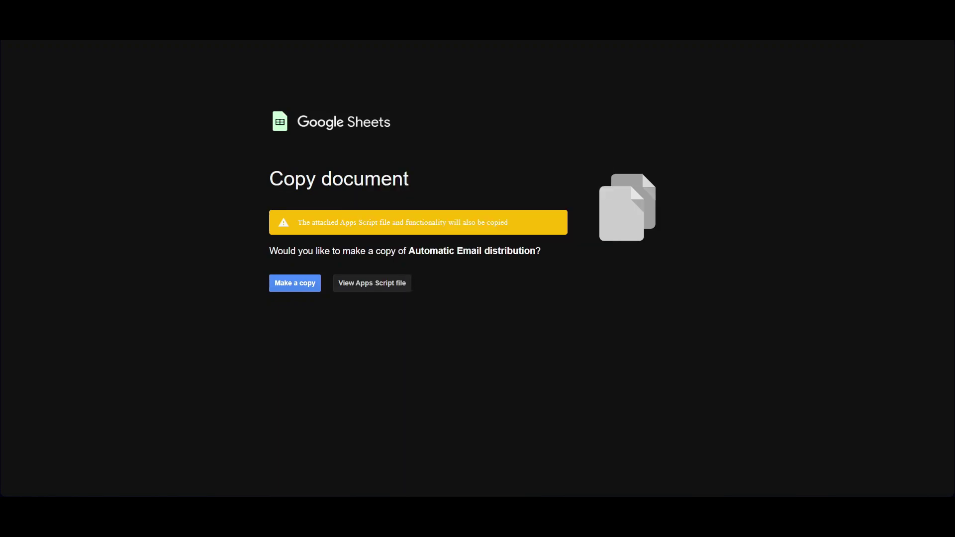
# Make a copy of the Automatic Email distribution spreadsheet together with its attached script
pyautogui.click(288, 288)
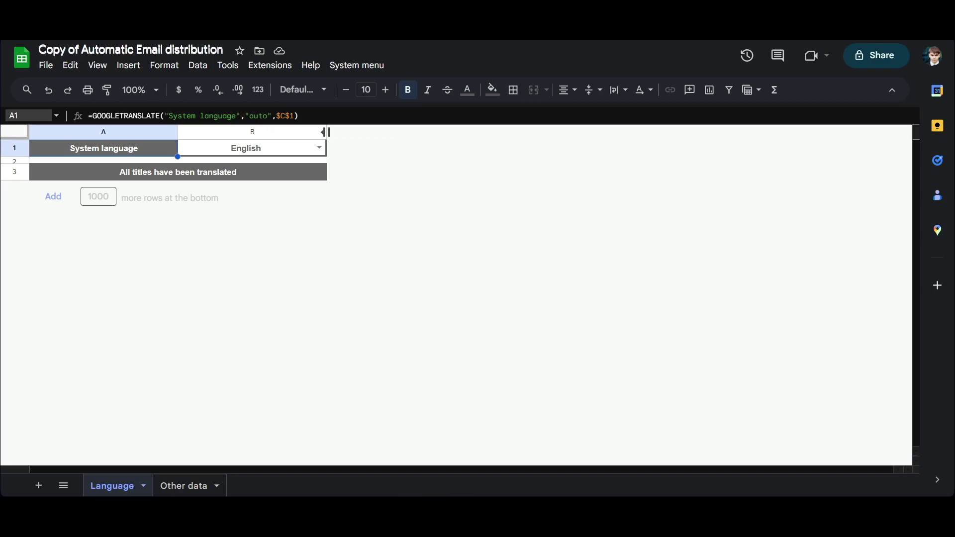
# Set the system language to Korean on the Language sheet and check the translated headers on the Other data sheet
pyautogui.doubleClick(112, 485)
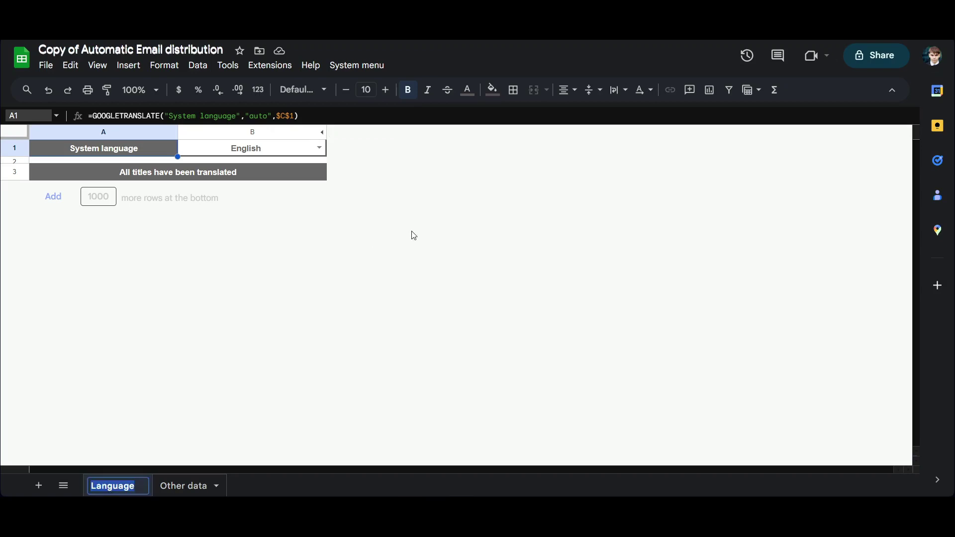
pyautogui.click(319, 149)
pyautogui.scroll(-8, 245, 318)
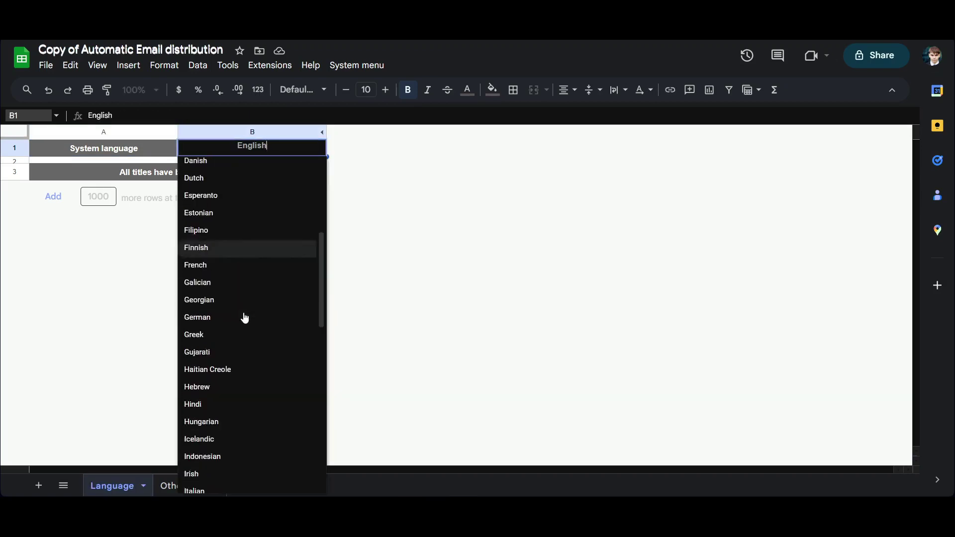
pyautogui.click(240, 228)
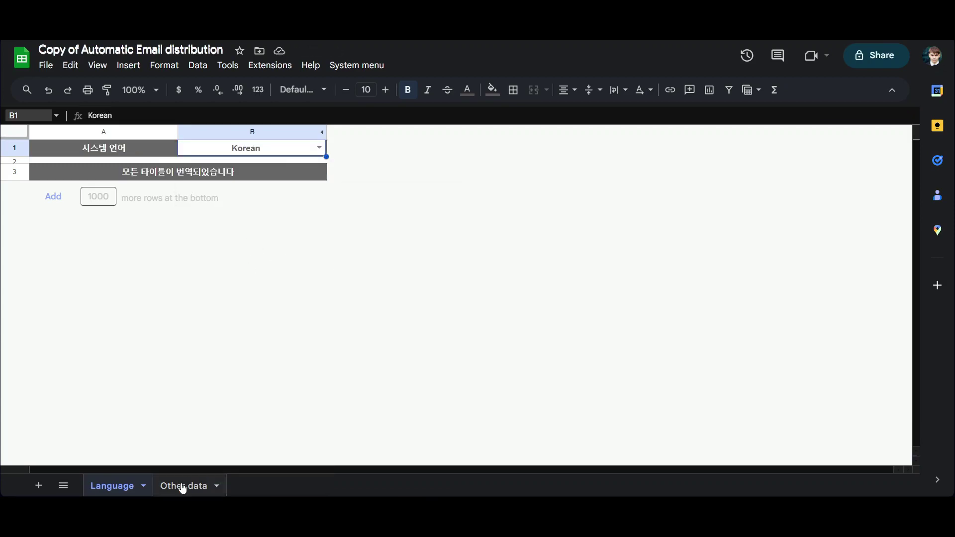
pyautogui.click(183, 487)
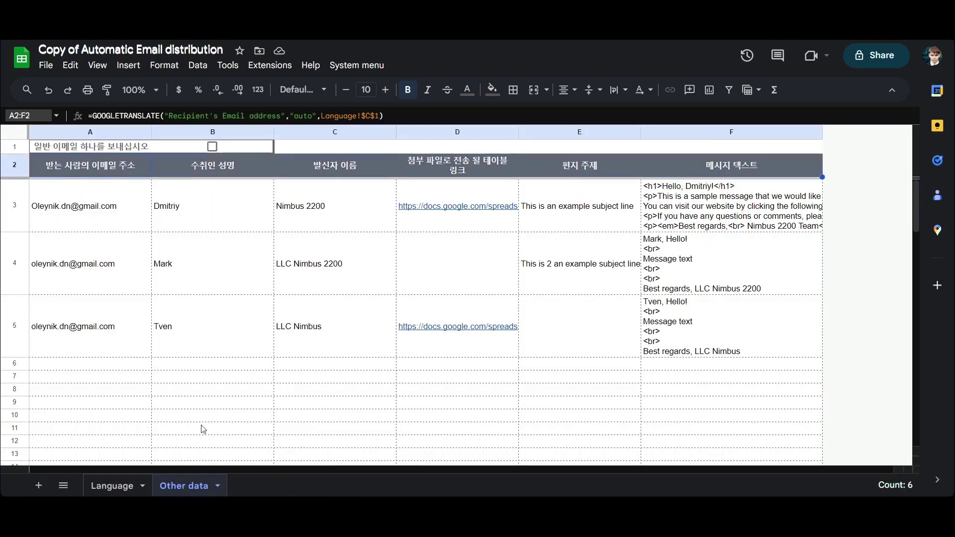
# Set the system language on the Language sheet to English and go back to the Other data sheet
pyautogui.click(112, 486)
pyautogui.click(319, 148)
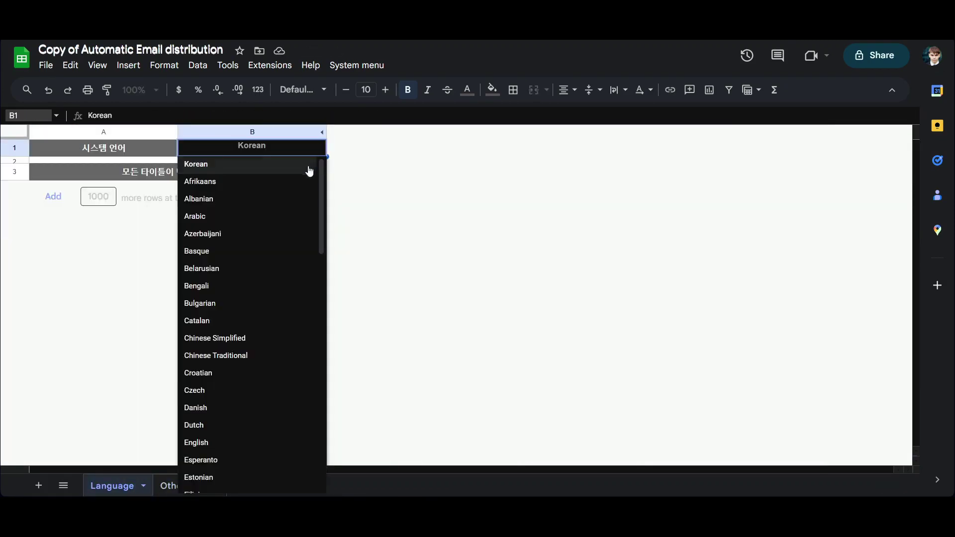
pyautogui.click(206, 442)
pyautogui.click(183, 486)
# Examine the mailing table on Other data column by column, from the recipient's email address to the message text
pyautogui.moveTo(258, 203); pyautogui.dragTo(722, 324)
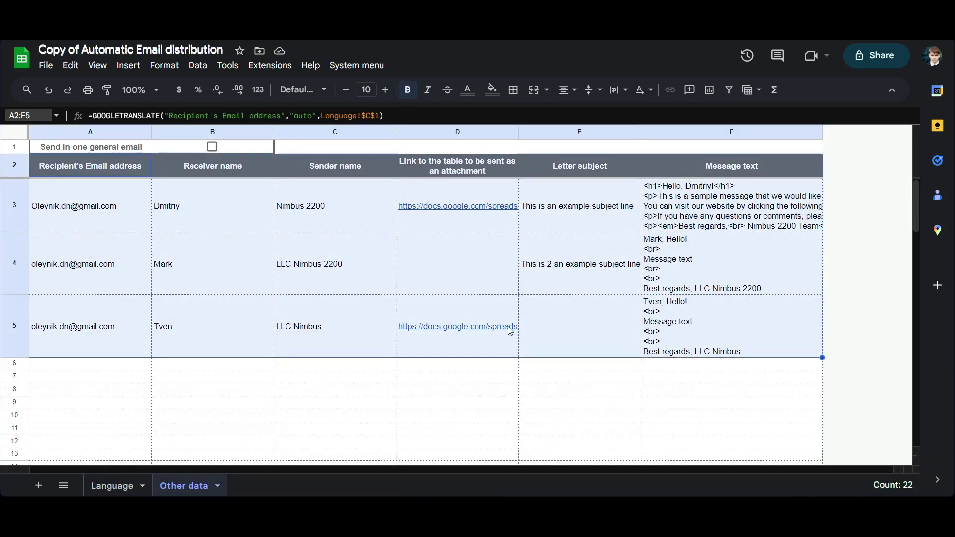
pyautogui.hotkey('ctrl', 'space')
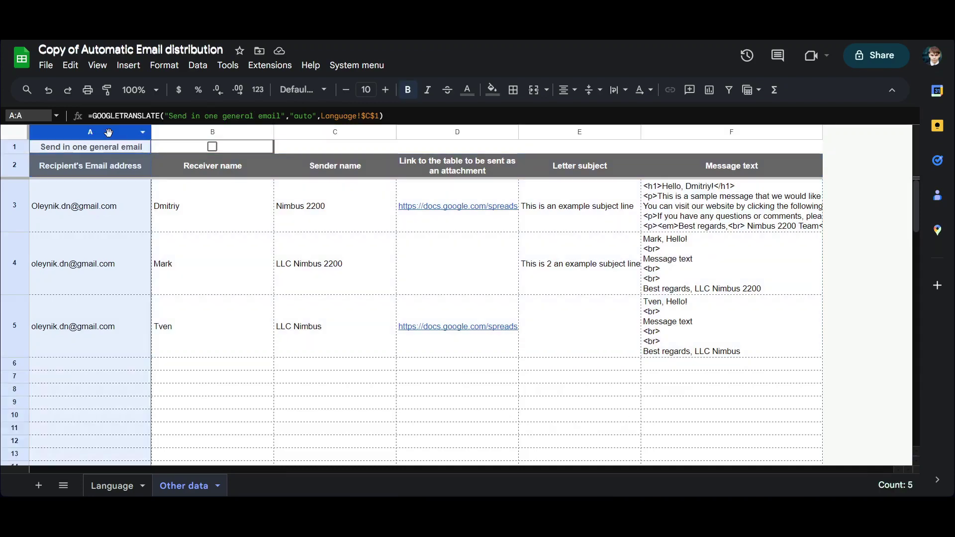
pyautogui.click(244, 132)
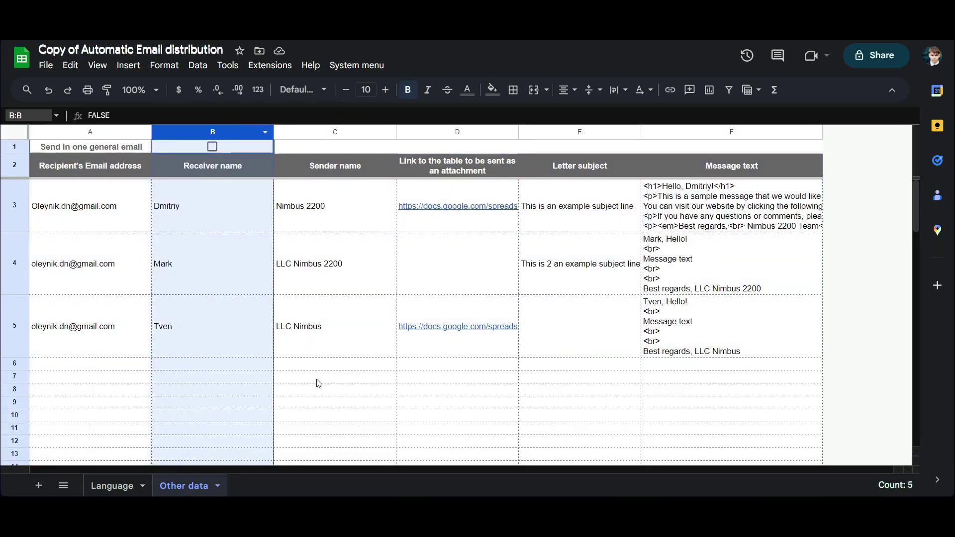
pyautogui.click(348, 132)
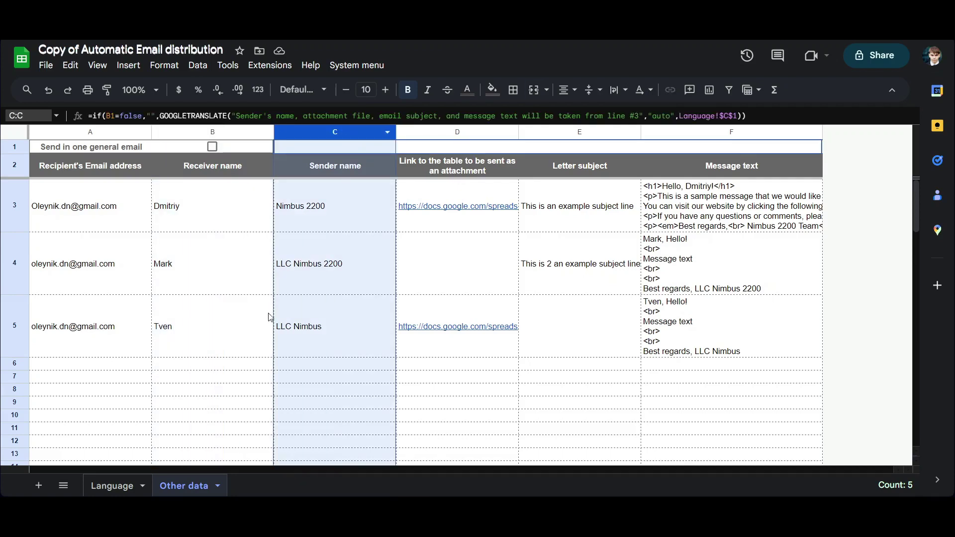
pyautogui.click(451, 132)
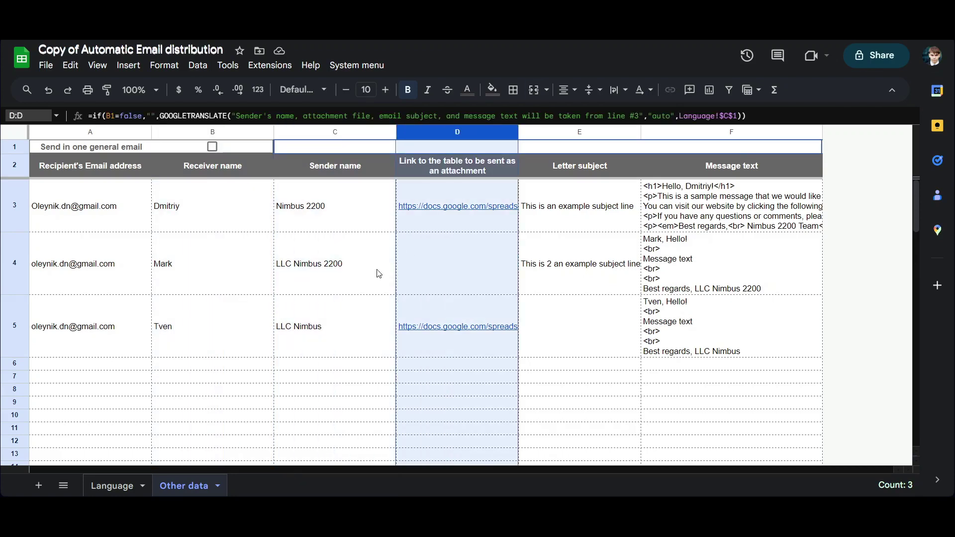
pyautogui.click(595, 136)
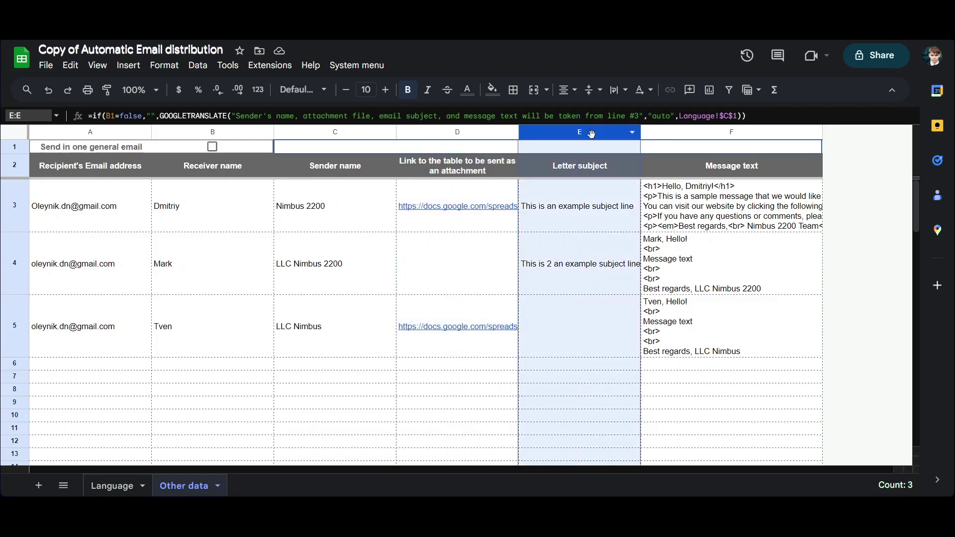
pyautogui.click(761, 134)
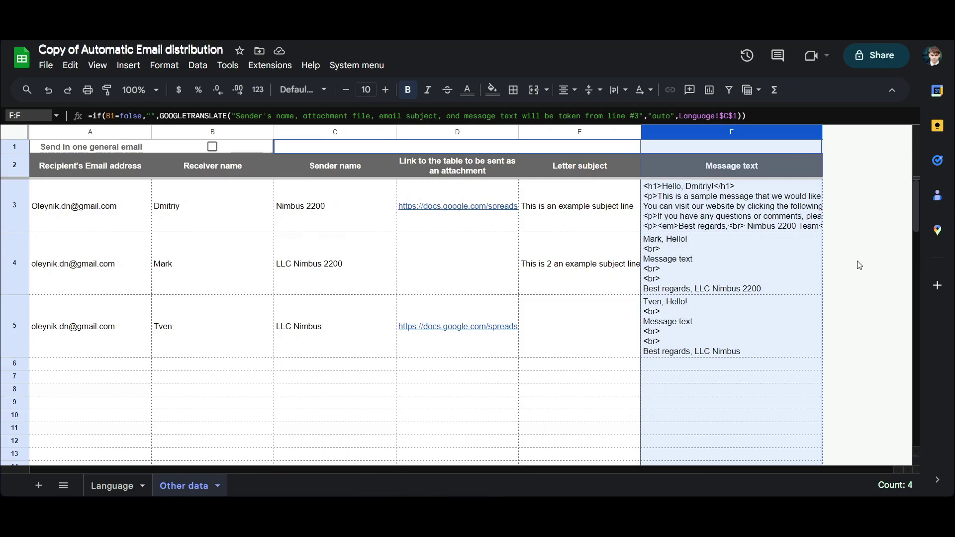
# Enable the Send in one general email option and examine the recipient address column and the shared email details in row 3
pyautogui.click(213, 147)
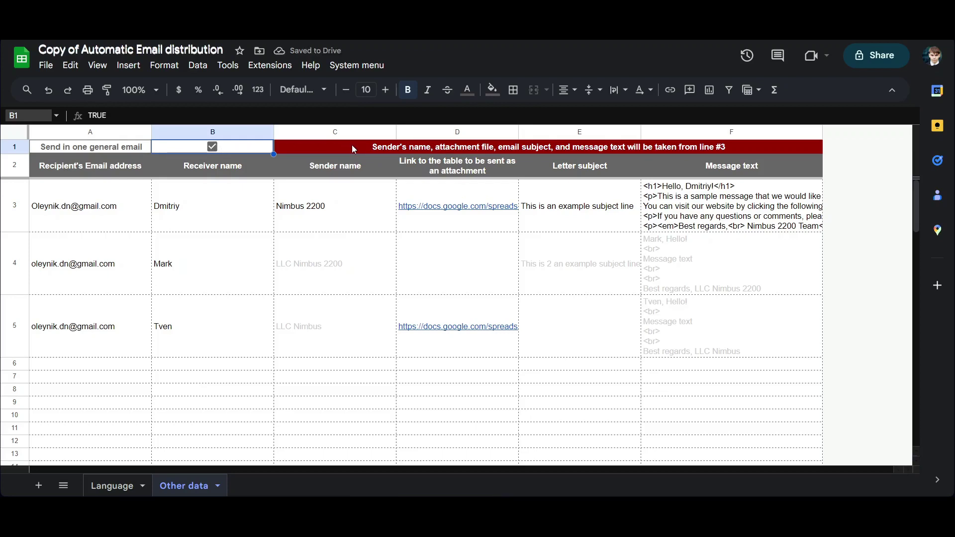
pyautogui.click(84, 135)
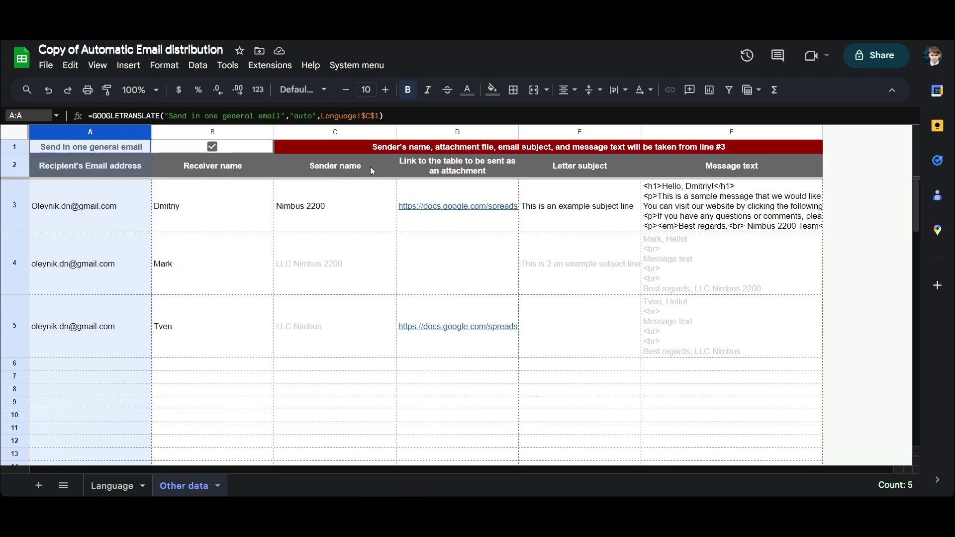
pyautogui.moveTo(371, 167); pyautogui.dragTo(706, 204)
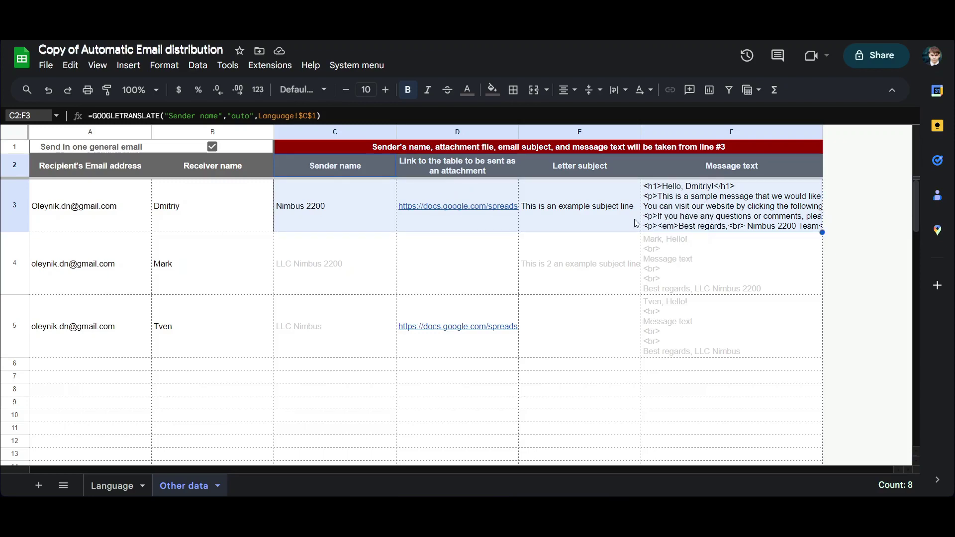
pyautogui.click(15, 209)
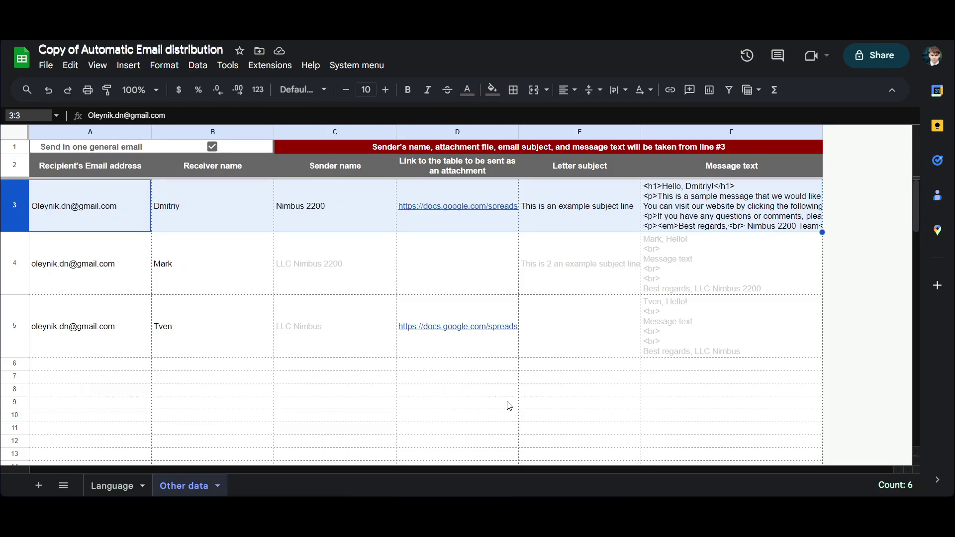
# Disable the Send in one general email option and look through the individual recipient rows 3 to 5
pyautogui.click(212, 147)
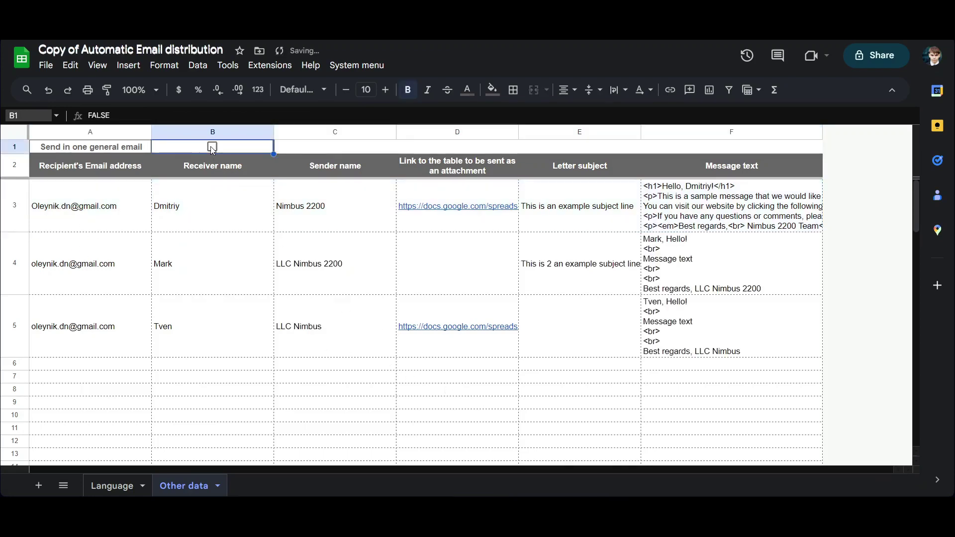
pyautogui.click(12, 209)
pyautogui.click(19, 259)
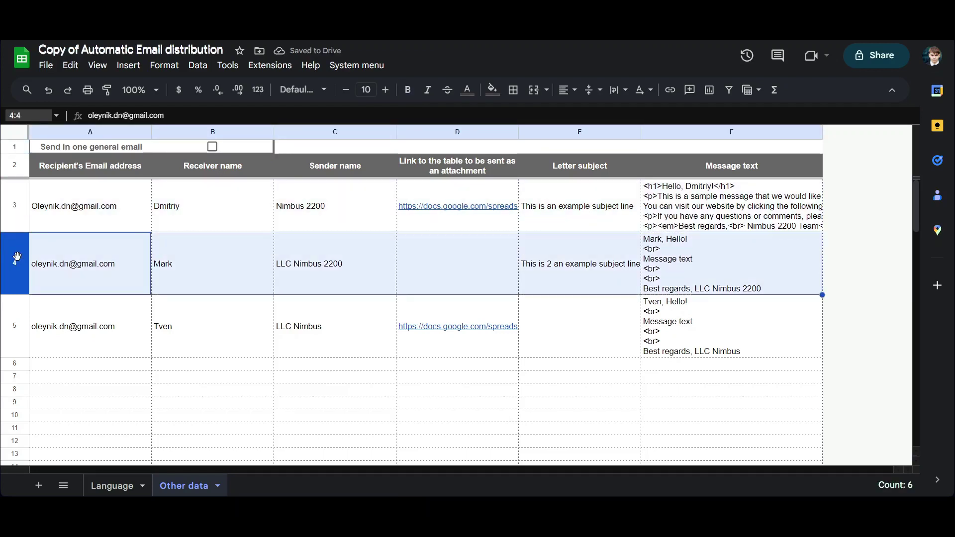
pyautogui.click(23, 324)
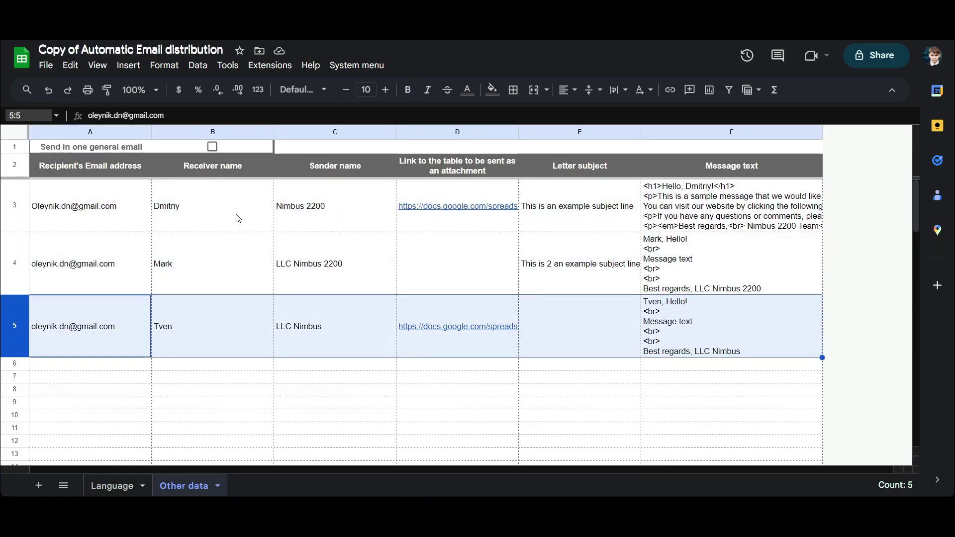
# Examine the receiver name, sender name, attachment link, subject and message text cells of each email in rows 3 to 5
pyautogui.click(238, 222)
pyautogui.click(331, 211)
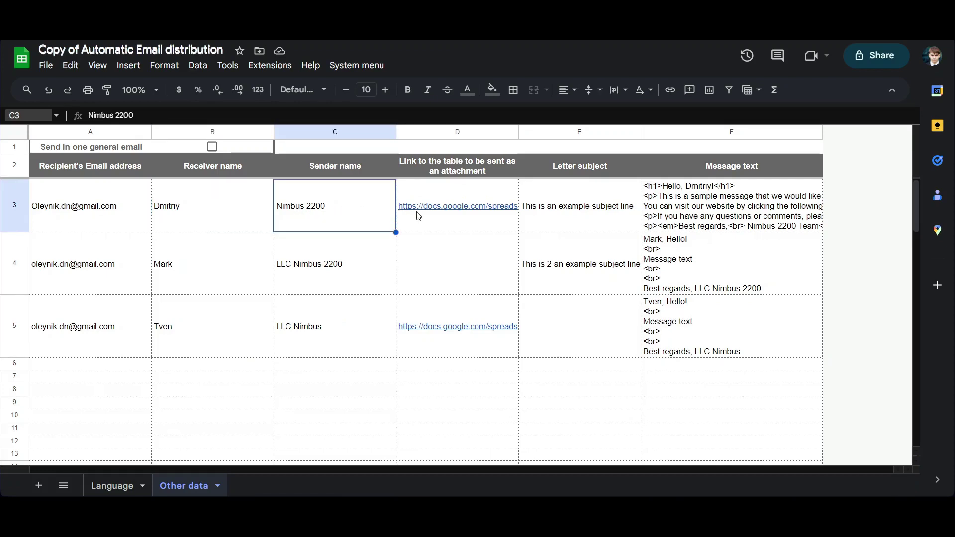
pyautogui.click(448, 226)
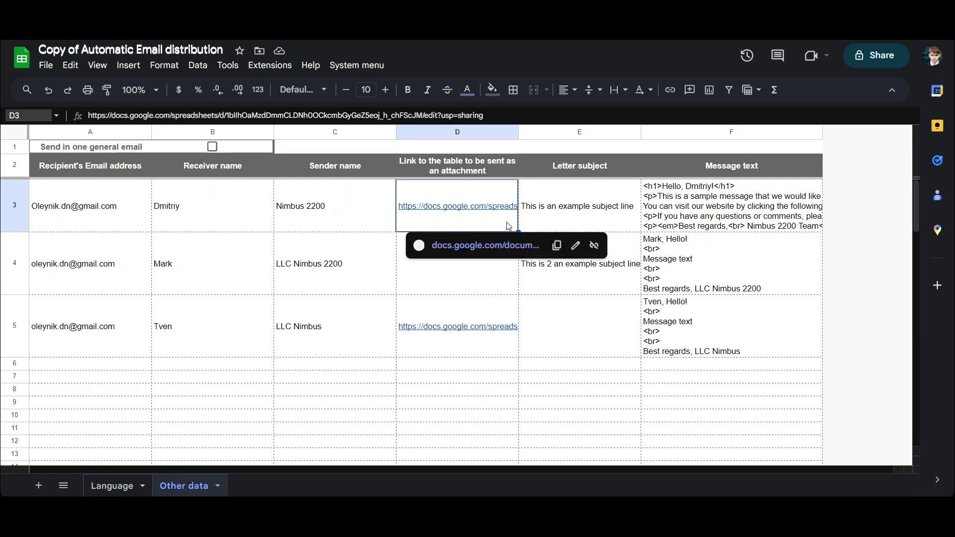
pyautogui.click(619, 218)
pyautogui.click(710, 218)
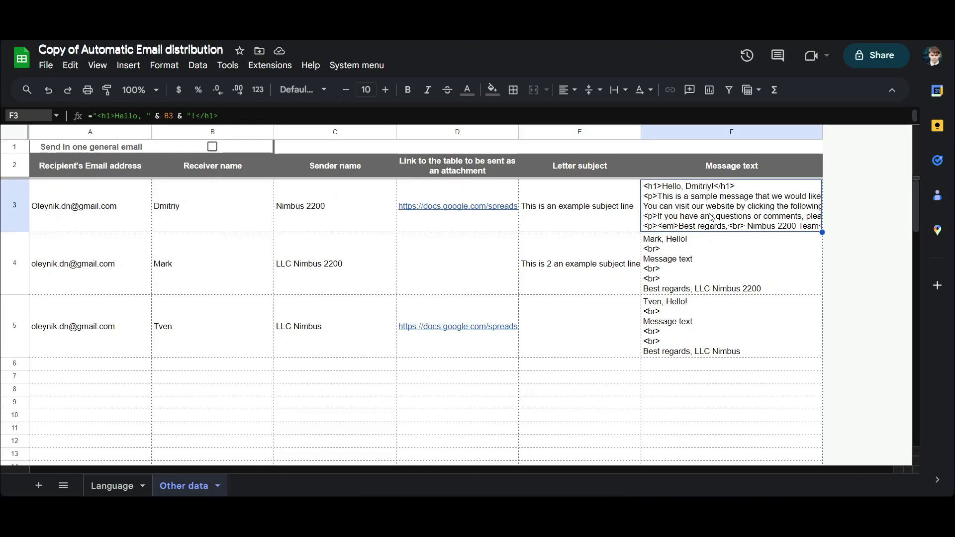
pyautogui.moveTo(214, 266); pyautogui.dragTo(665, 272)
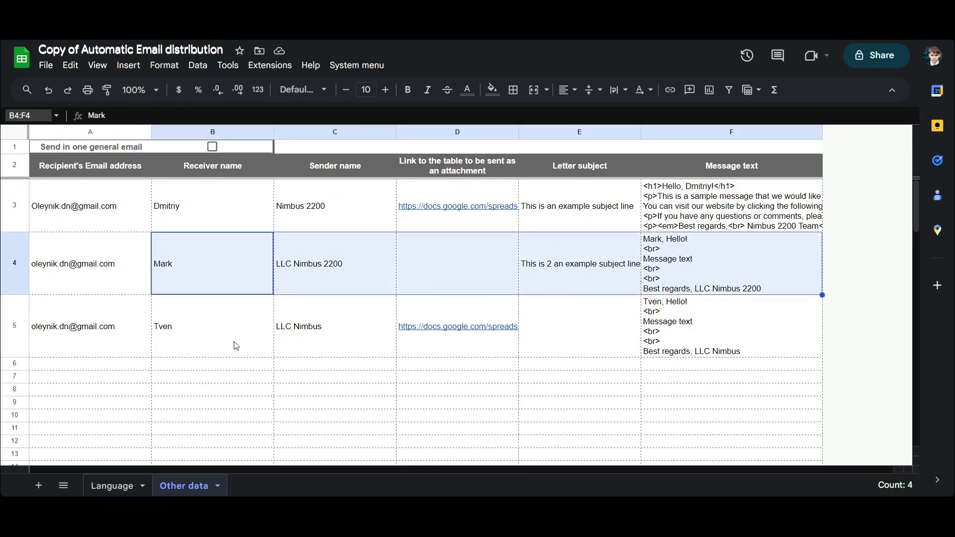
pyautogui.moveTo(235, 344); pyautogui.dragTo(667, 338)
pyautogui.click(678, 331)
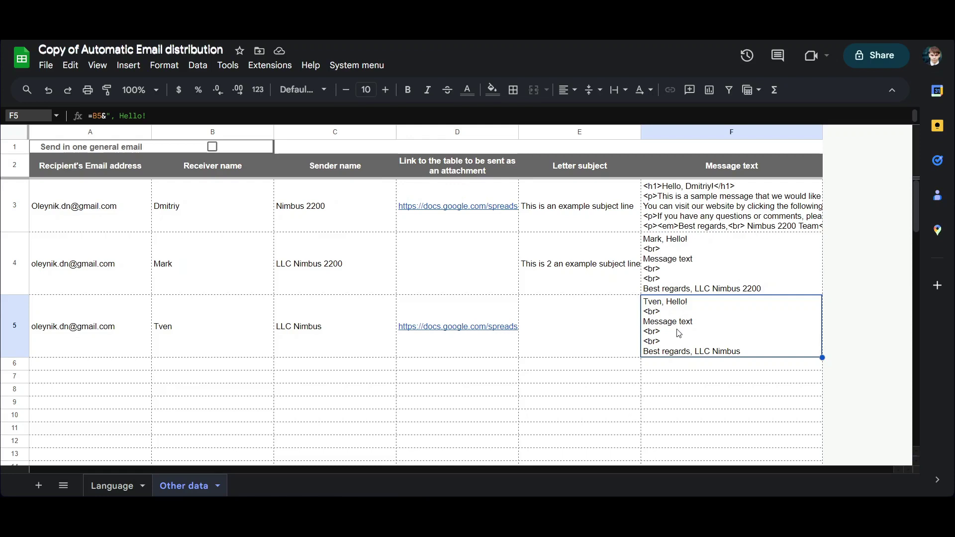
# Run the spreadsheet's custom Sending emails command to send the messages to the listed recipients
pyautogui.click(368, 68)
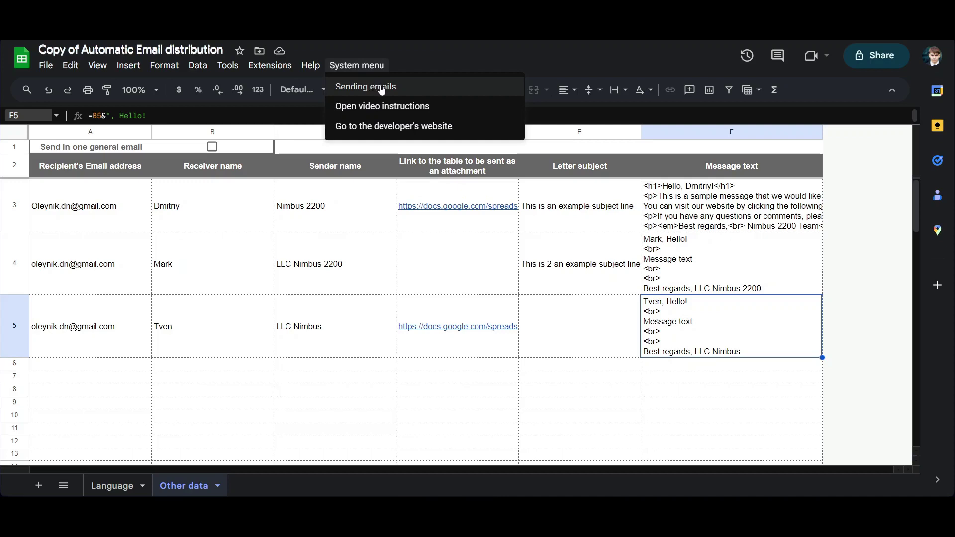
pyautogui.click(382, 89)
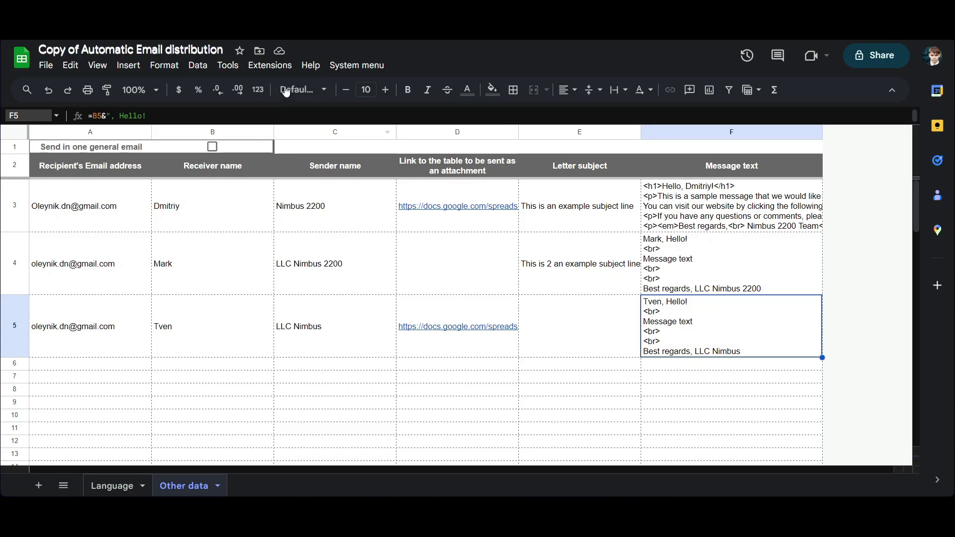
# Open the spreadsheet's Apps Script project and view the code in the Emaildistribution.gs file
pyautogui.click(286, 68)
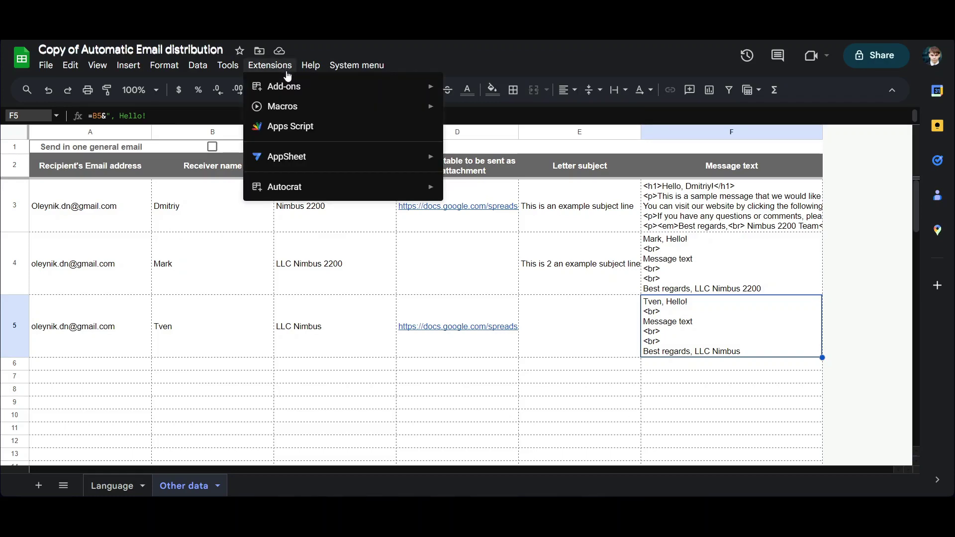
pyautogui.click(296, 127)
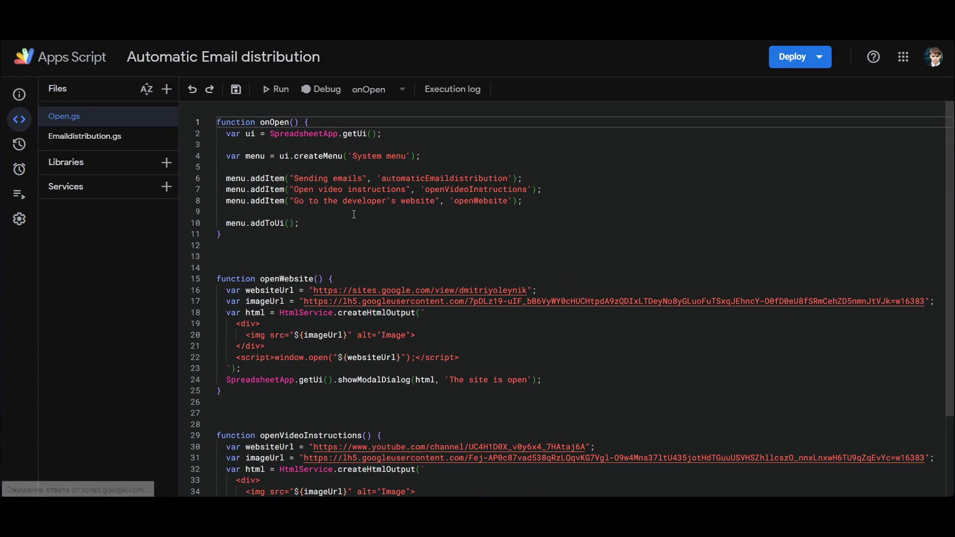
pyautogui.click(116, 141)
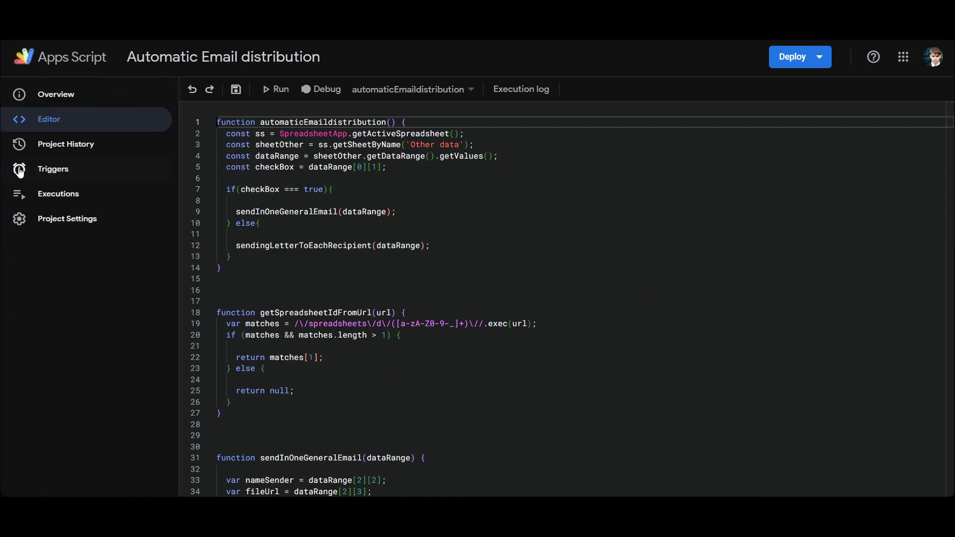
# Start a new trigger for the Apps Script project and set it to run the automaticEmaildistribution function
pyautogui.click(48, 171)
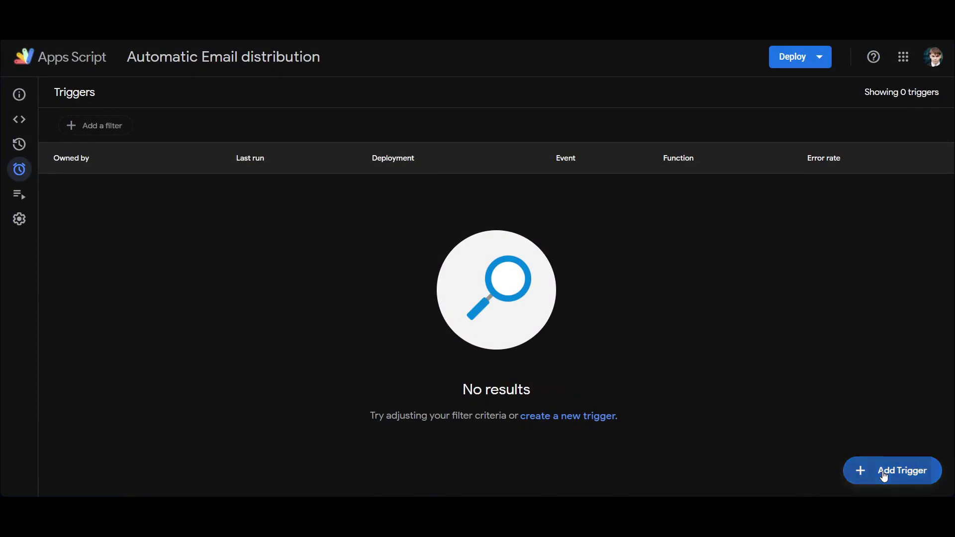
pyautogui.click(885, 477)
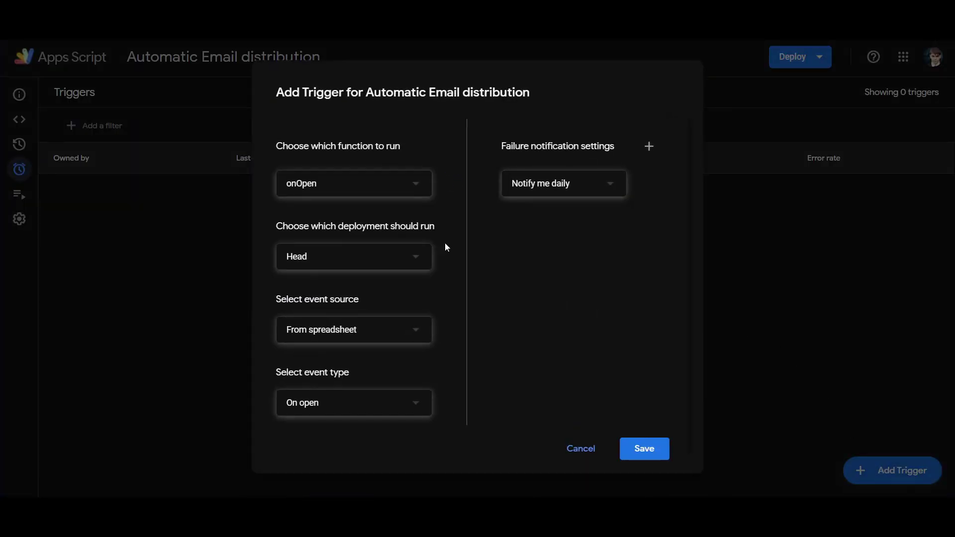
pyautogui.click(397, 183)
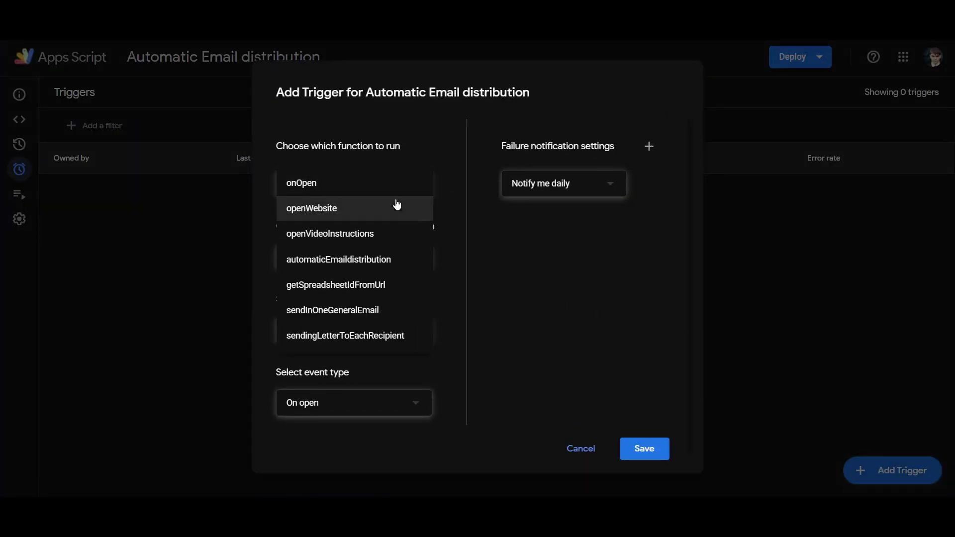
pyautogui.click(398, 262)
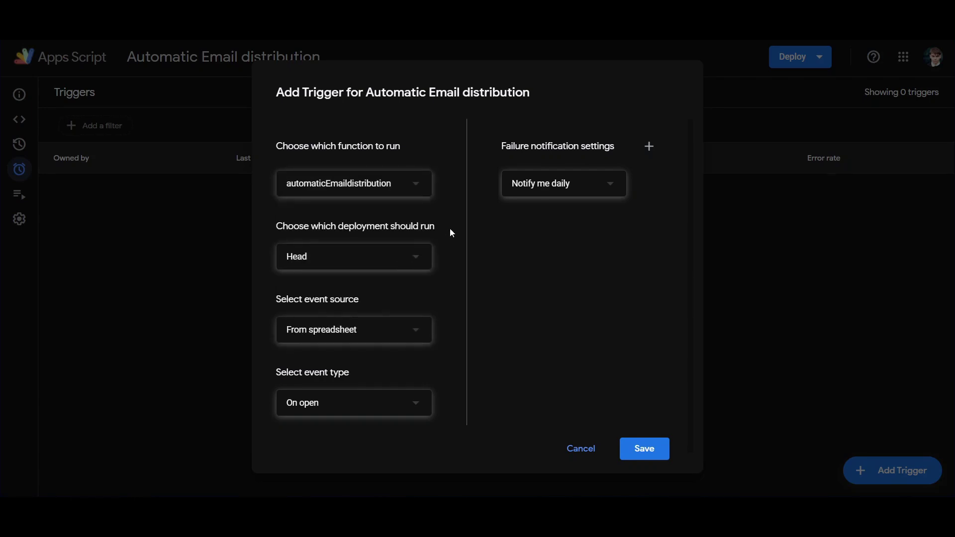
# Make the trigger time-driven with a Day timer running from 7am to 8am, and save it
pyautogui.click(398, 330)
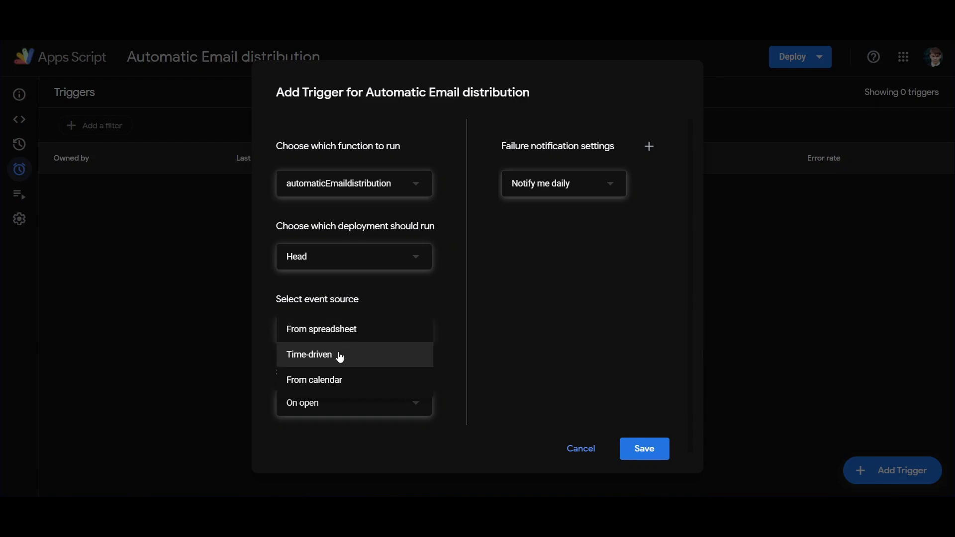
pyautogui.click(339, 355)
pyautogui.scroll(-2, 376, 347)
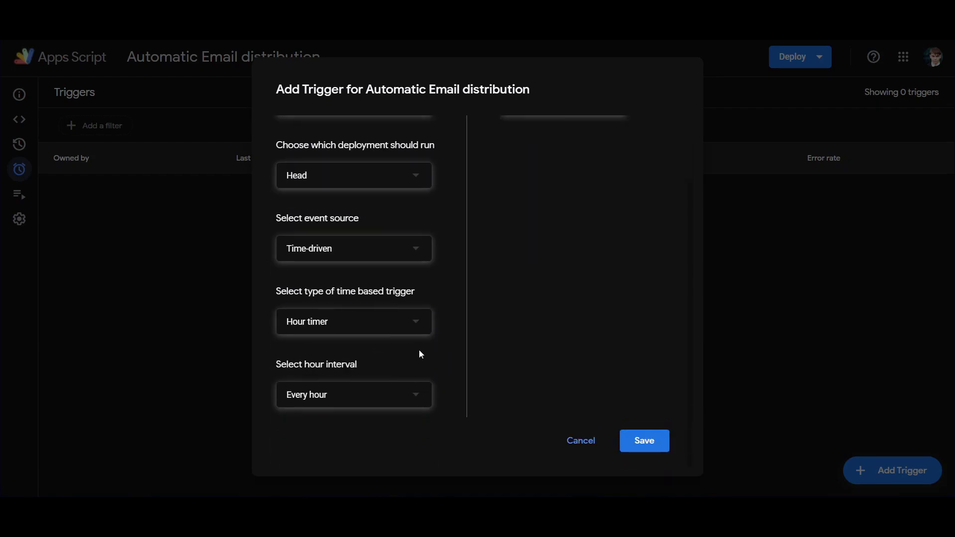
pyautogui.click(405, 324)
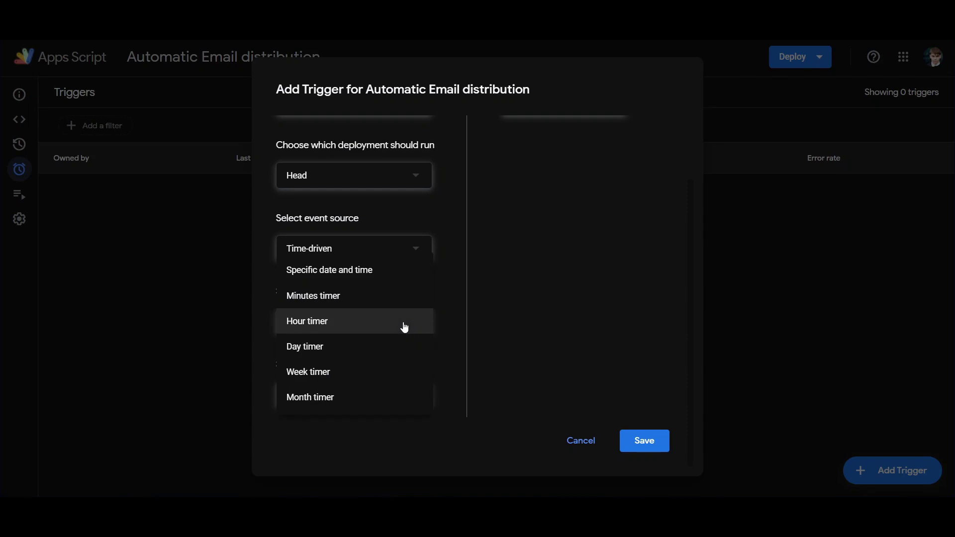
pyautogui.click(329, 349)
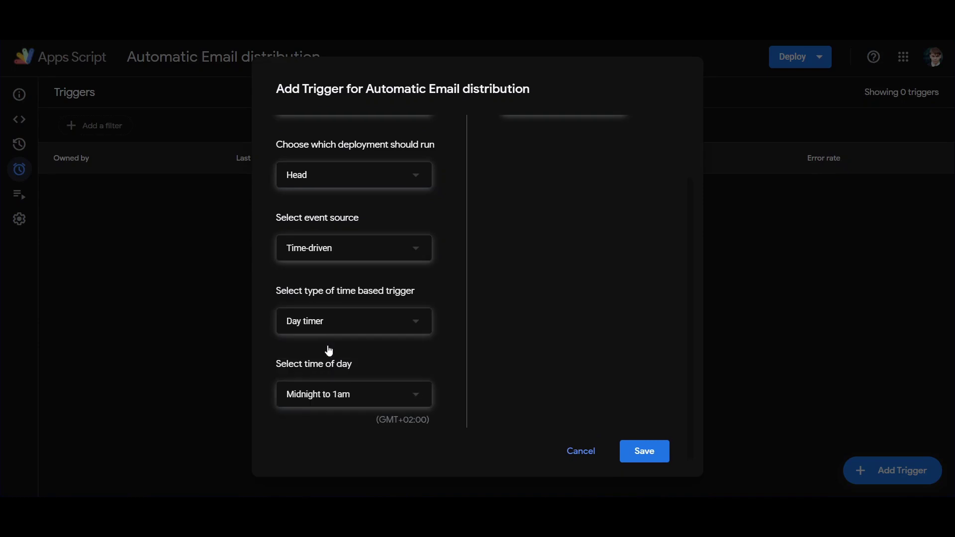
pyautogui.click(384, 394)
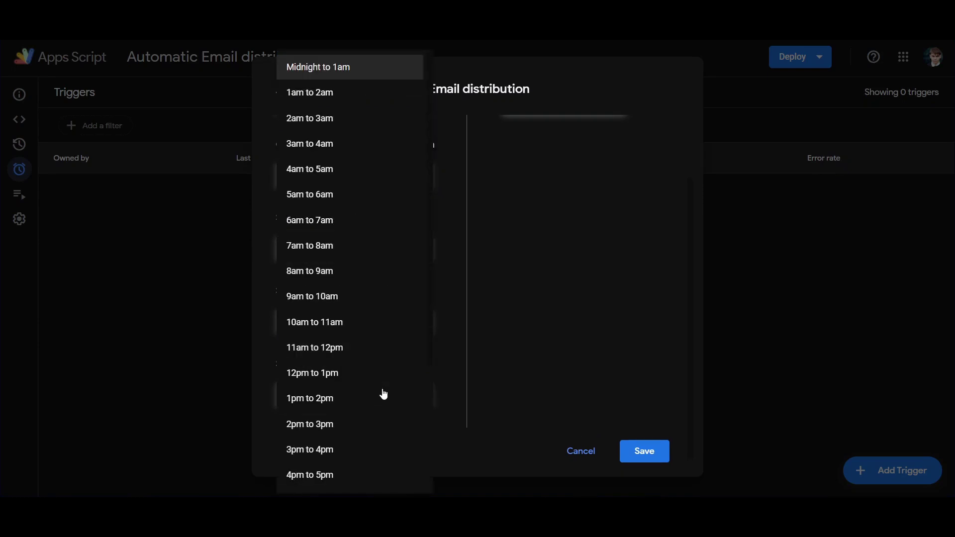
pyautogui.click(337, 250)
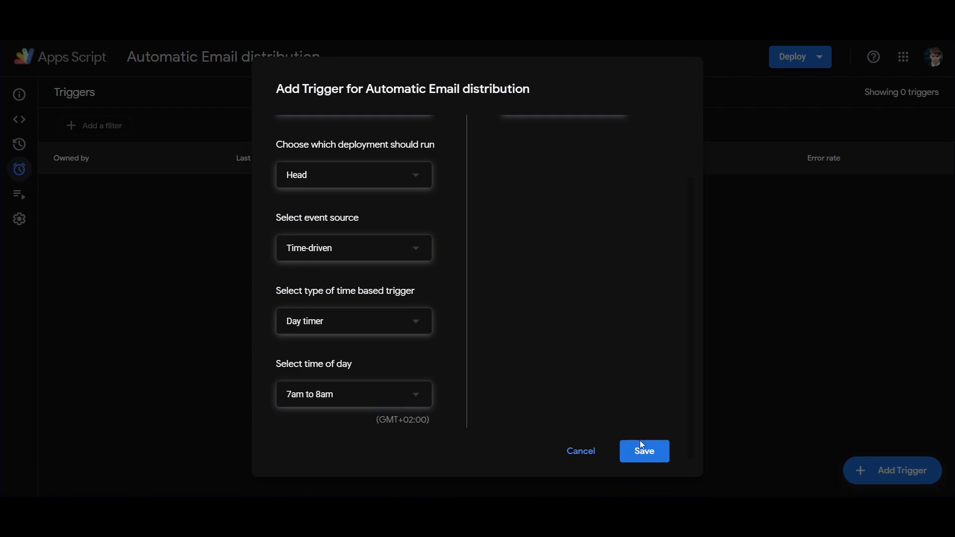
pyautogui.click(644, 454)
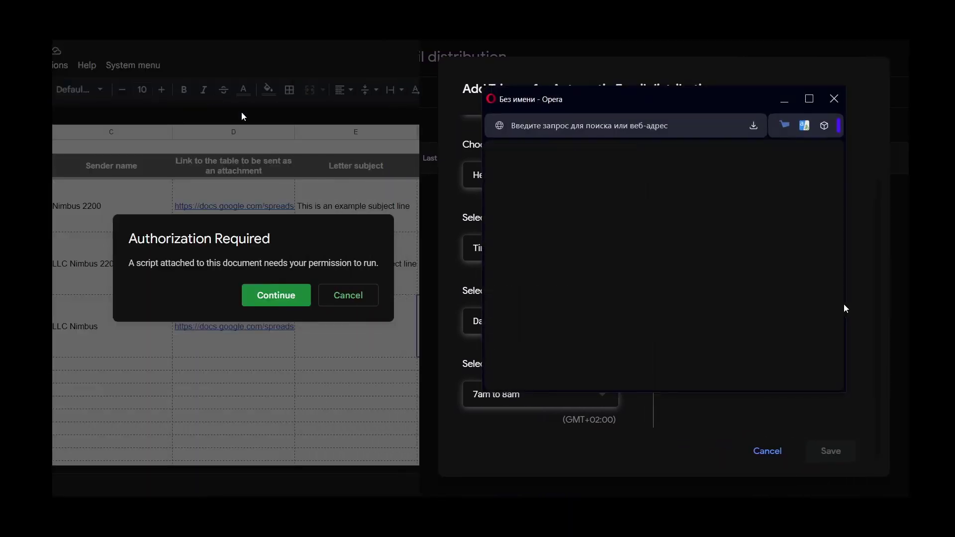
# Authorize Automatic Email distribution with the Google account, proceeding past the unverified-app warning and allowing the requested access
pyautogui.click(279, 296)
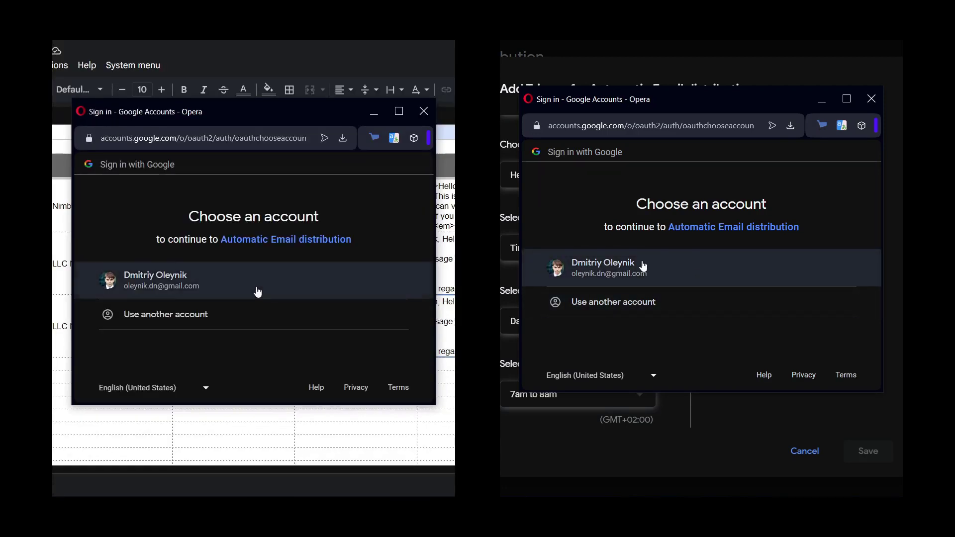
pyautogui.click(256, 292)
pyautogui.click(694, 268)
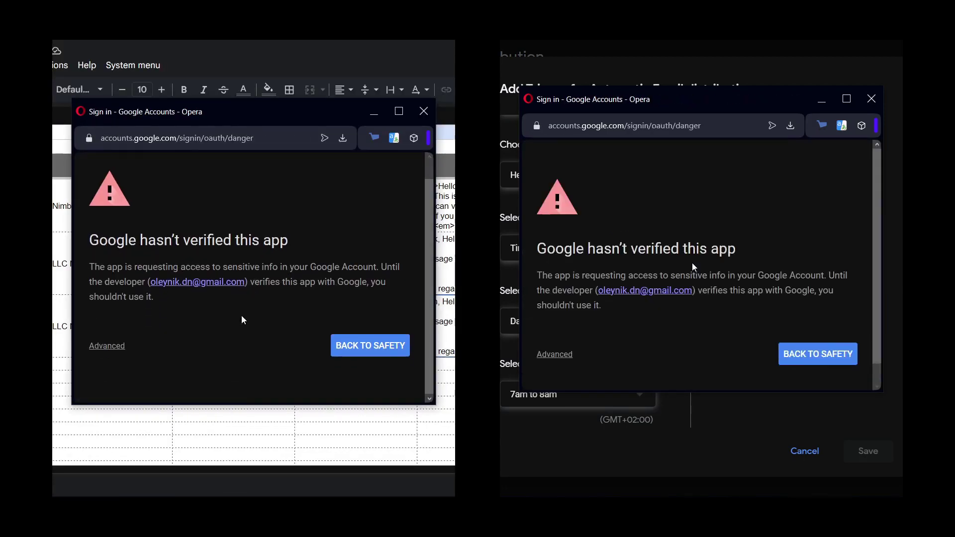
pyautogui.click(599, 333)
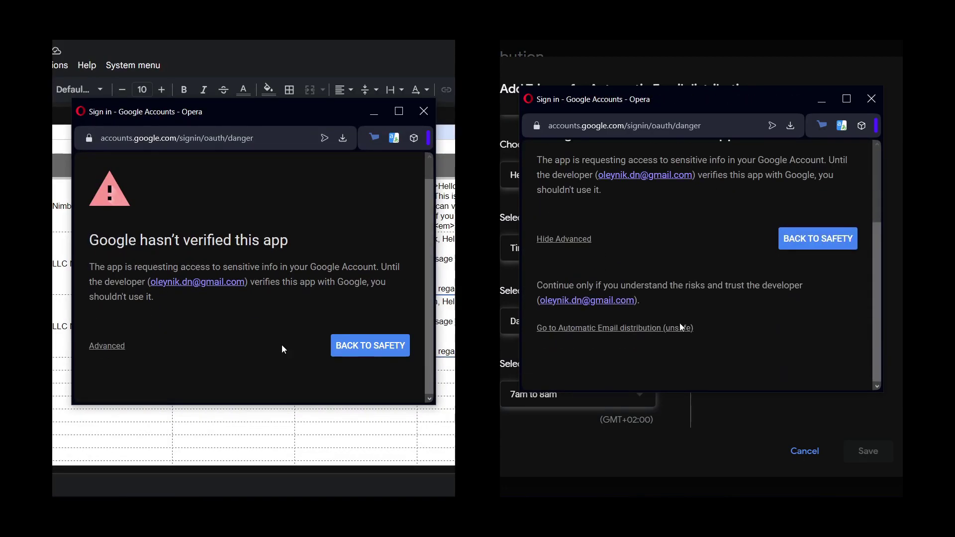
pyautogui.click(109, 348)
pyautogui.click(692, 326)
pyautogui.scroll(-5, 771, 274)
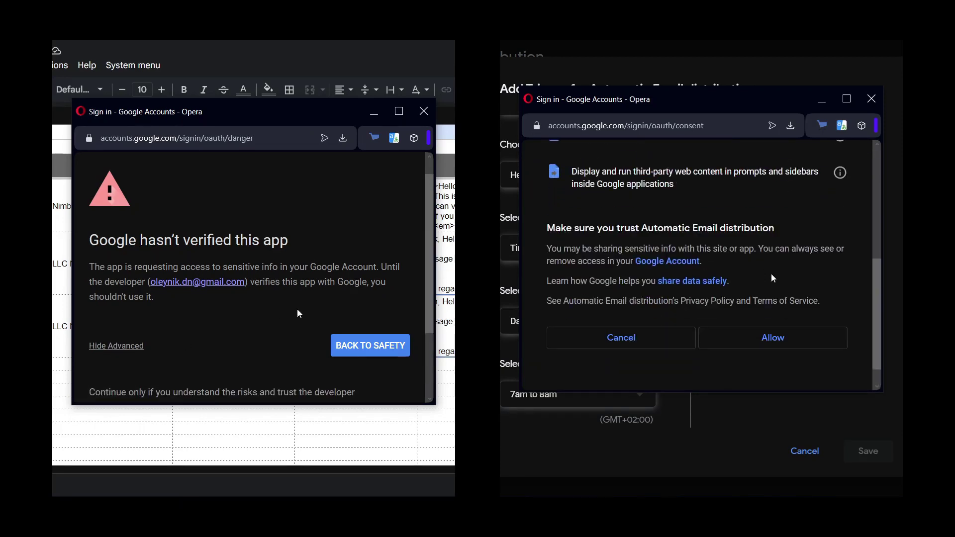
pyautogui.click(181, 340)
pyautogui.click(790, 309)
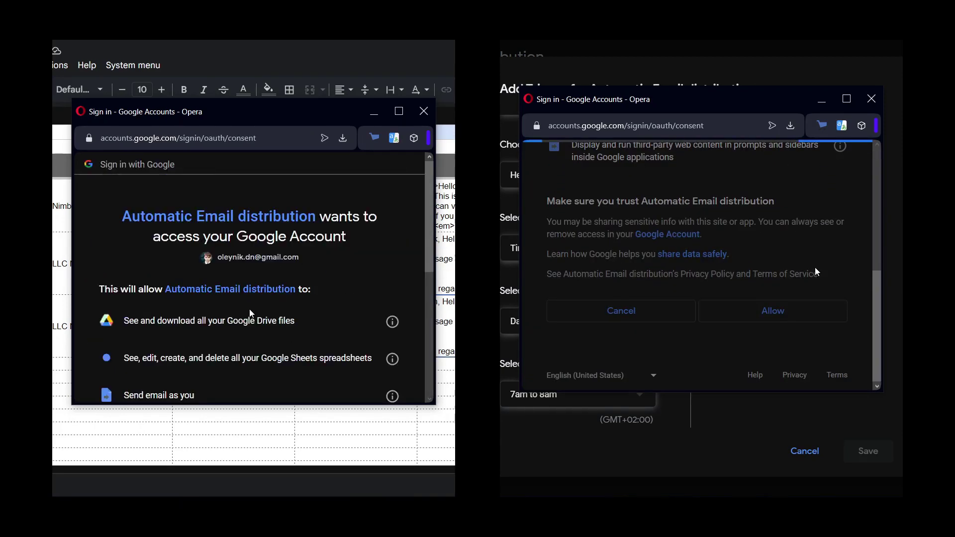
pyautogui.scroll(-5, 249, 274)
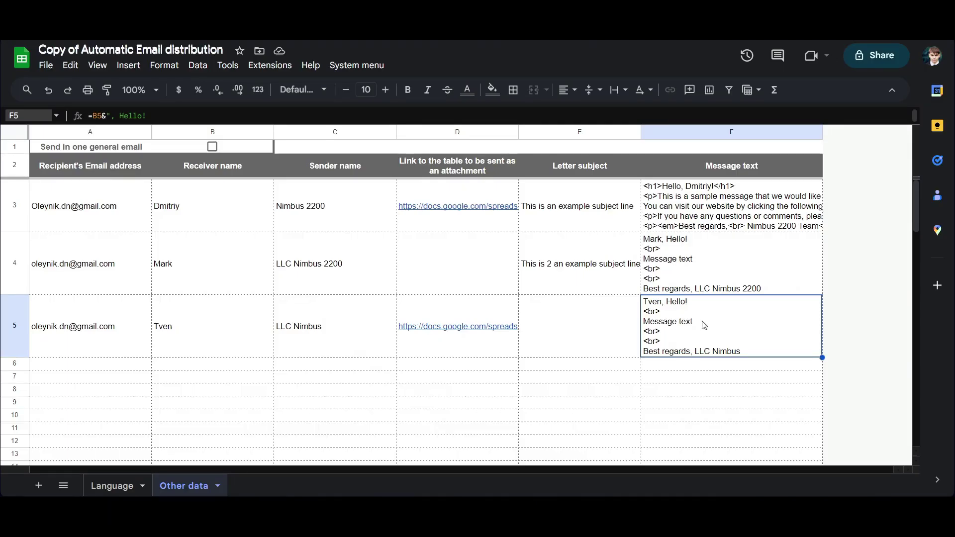
# Enable Send in one general email in the Other data sheet and run the custom Sending emails command
pyautogui.click(243, 149)
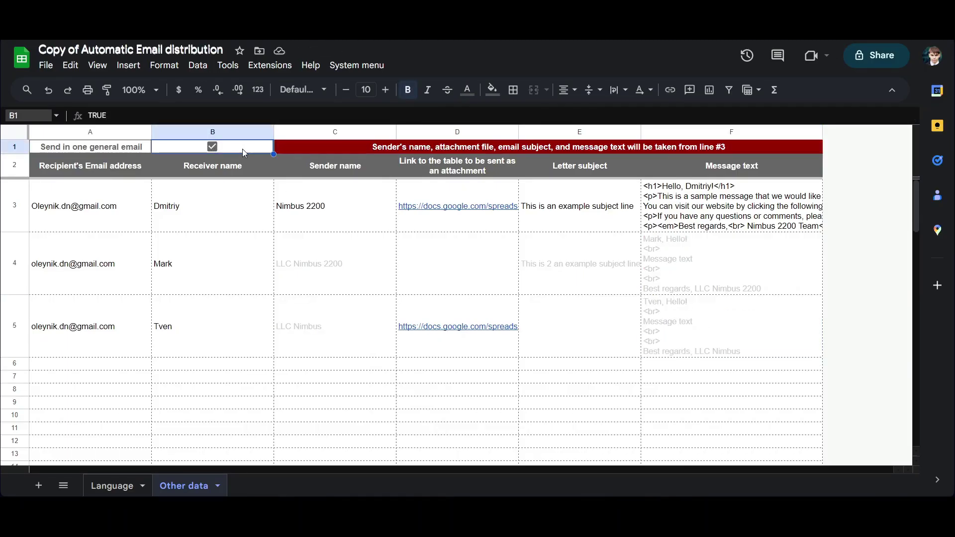
pyautogui.click(343, 66)
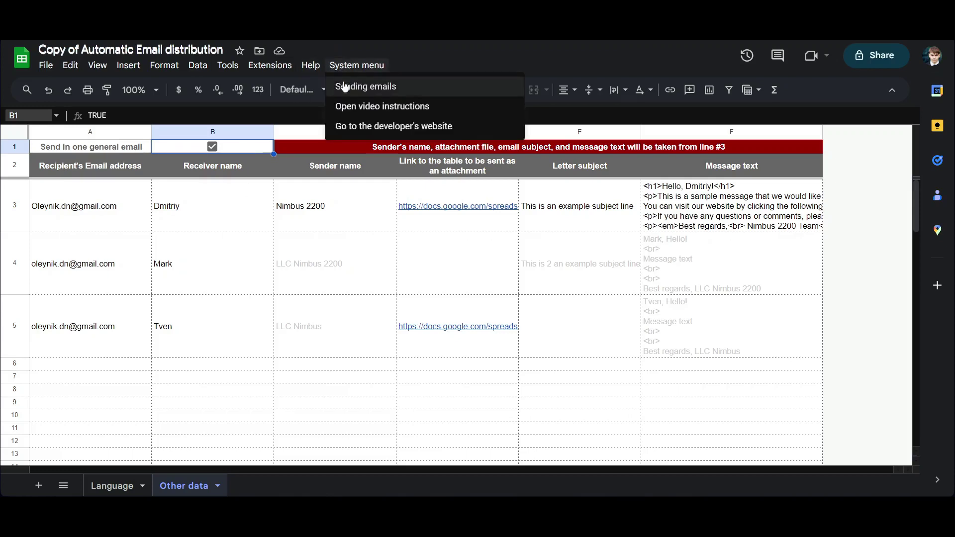
pyautogui.click(346, 87)
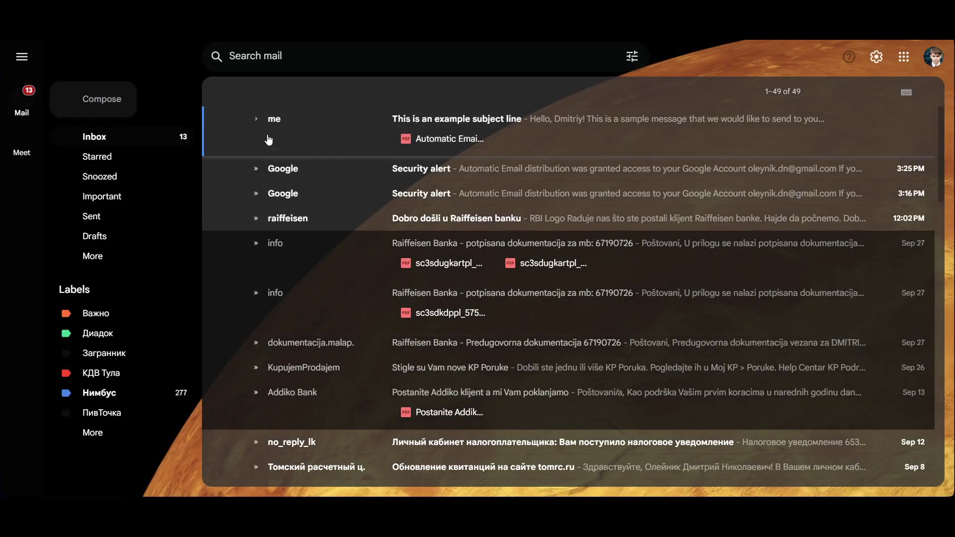
# Open the general email received in the Gmail inbox and examine its recipient details, message text and PDF attachment
pyautogui.click(279, 122)
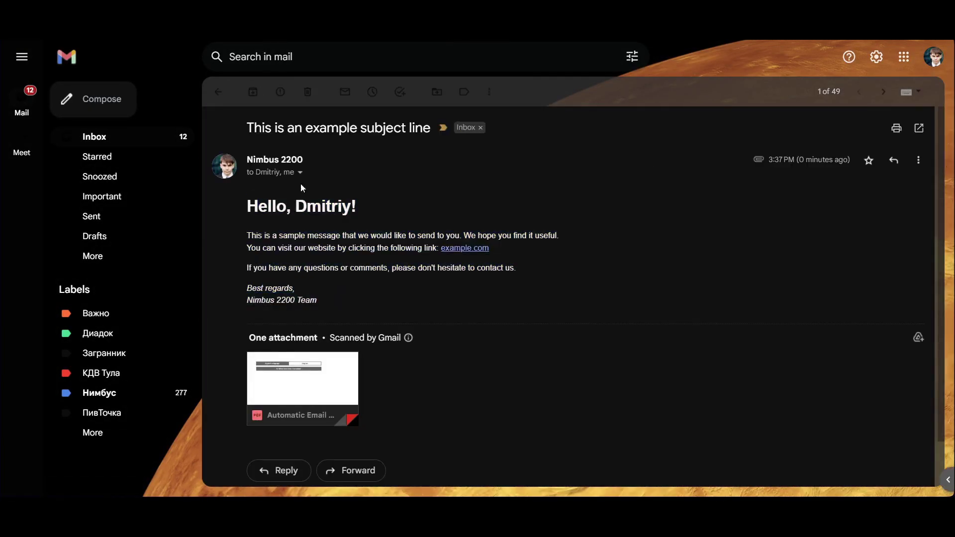
pyautogui.click(300, 172)
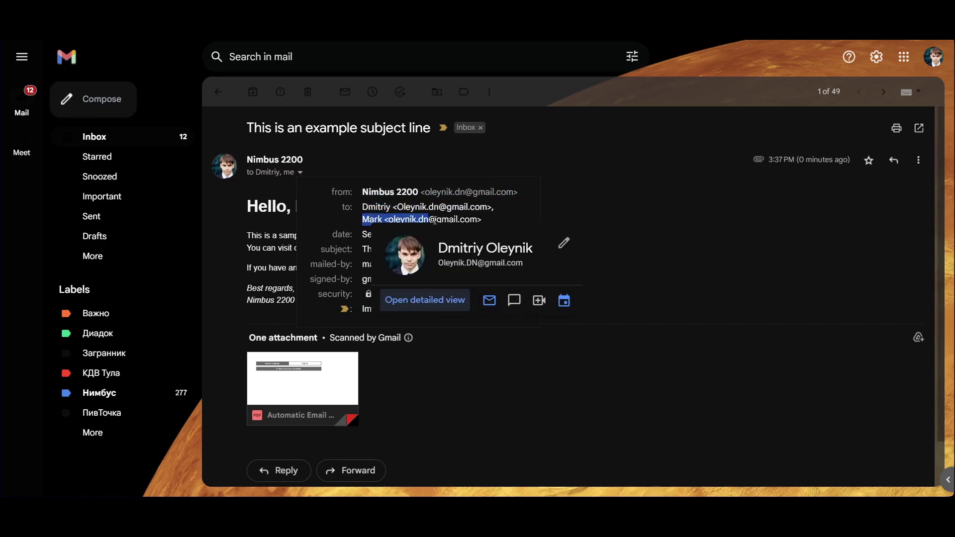
pyautogui.click(274, 238)
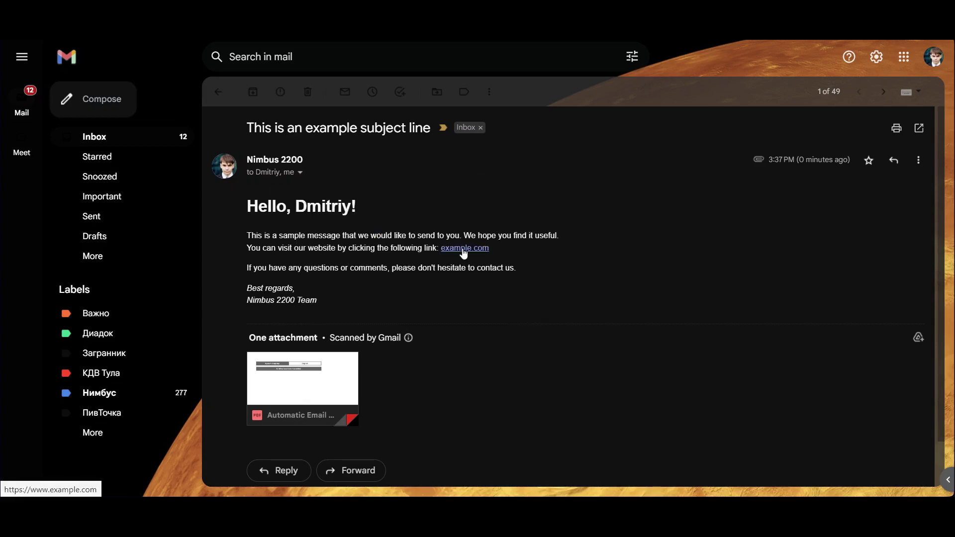
pyautogui.click(302, 383)
pyautogui.scroll(-10, 421, 203)
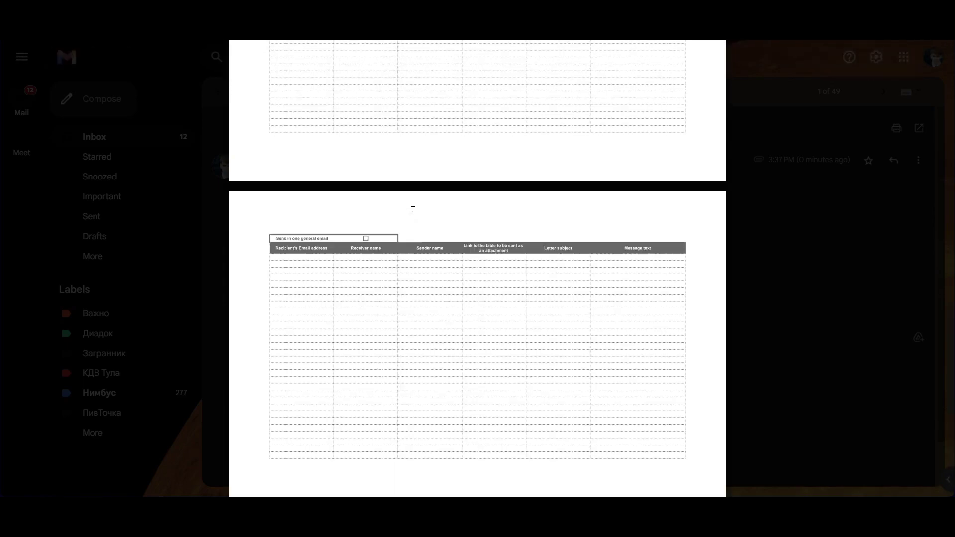
pyautogui.scroll(13, 413, 209)
pyautogui.press('Escape')
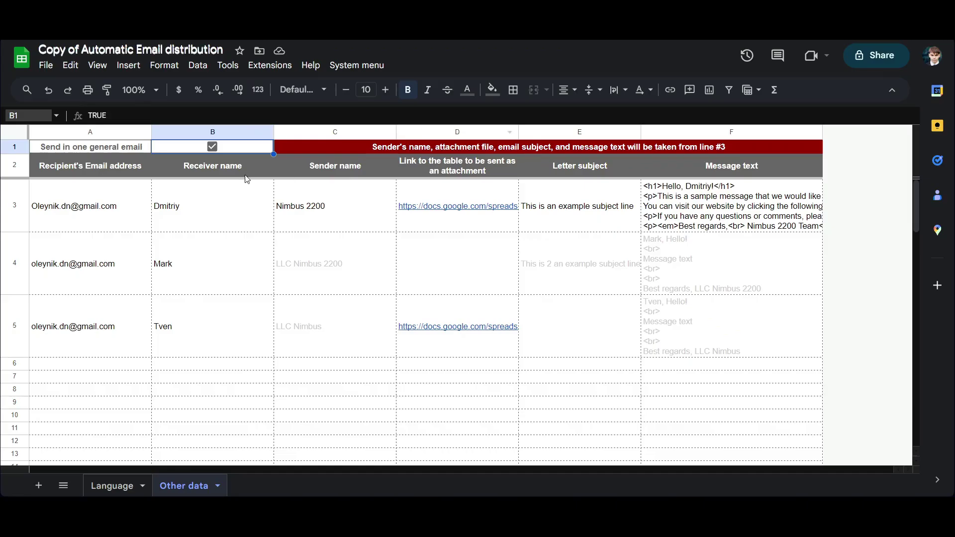
# Disable Send in one general email in the spreadsheet and send a separate email to each listed recipient
pyautogui.click(212, 146)
pyautogui.click(349, 65)
pyautogui.click(359, 85)
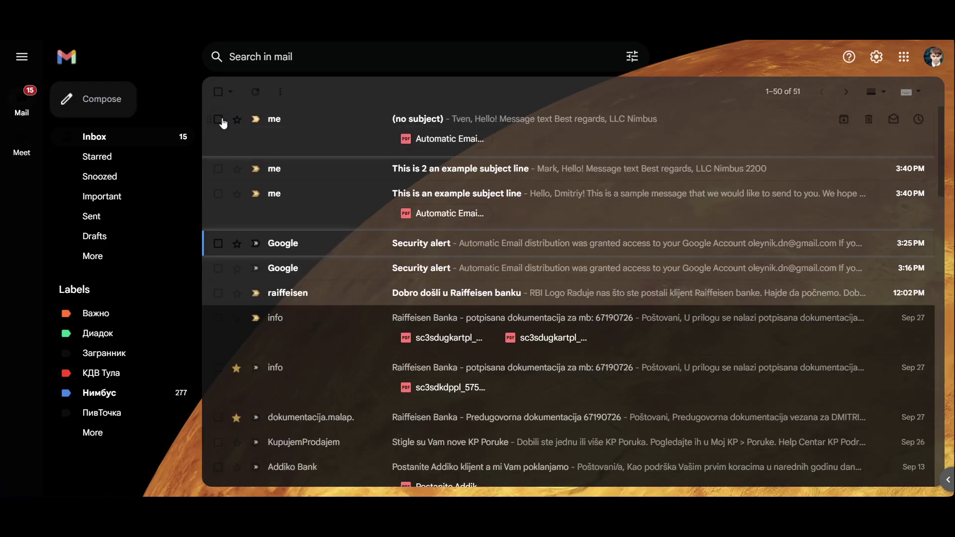
# Switch to the Gmail inbox and open the three individually sent emails one after another to check their content
pyautogui.click(218, 119)
pyautogui.click(218, 169)
pyautogui.click(218, 194)
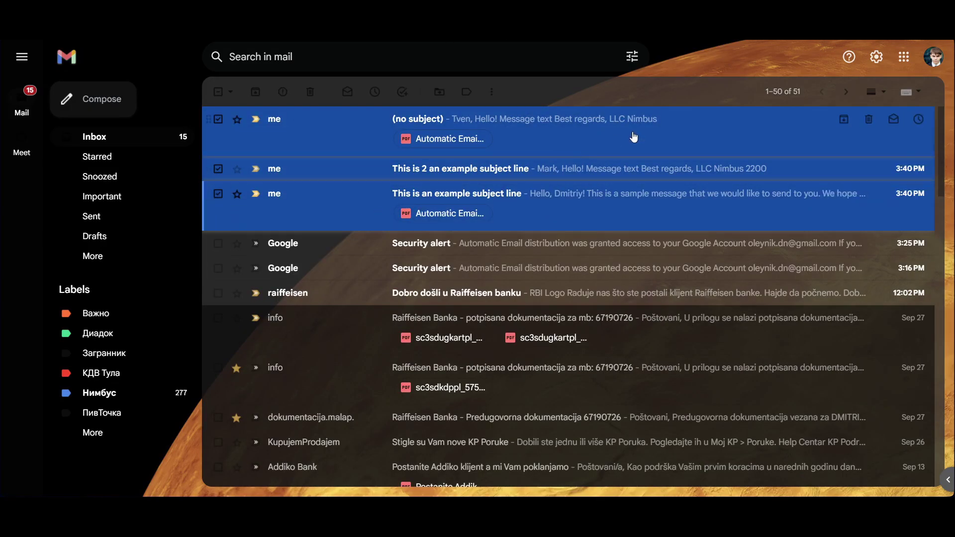
pyautogui.click(559, 207)
pyautogui.click(218, 93)
pyautogui.click(548, 170)
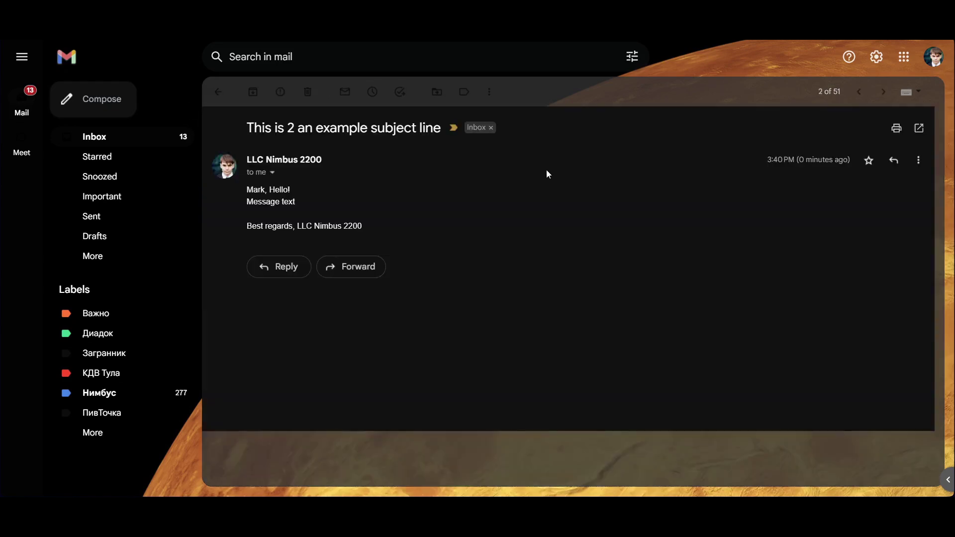
pyautogui.click(212, 93)
pyautogui.click(566, 131)
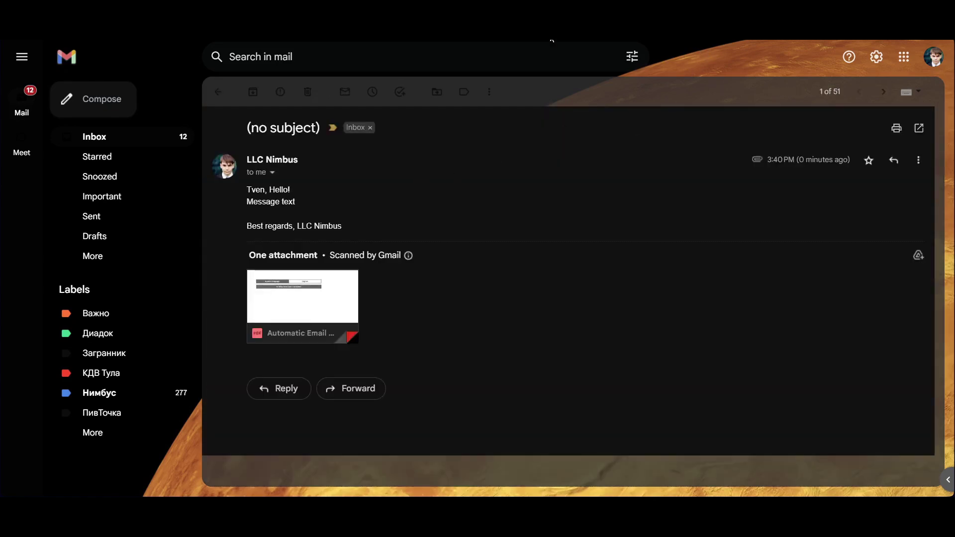
# Return to the spreadsheet, show the full message text formula in F3 and examine its references to B3 and C3
pyautogui.hotkey('ctrl', 'Tab')
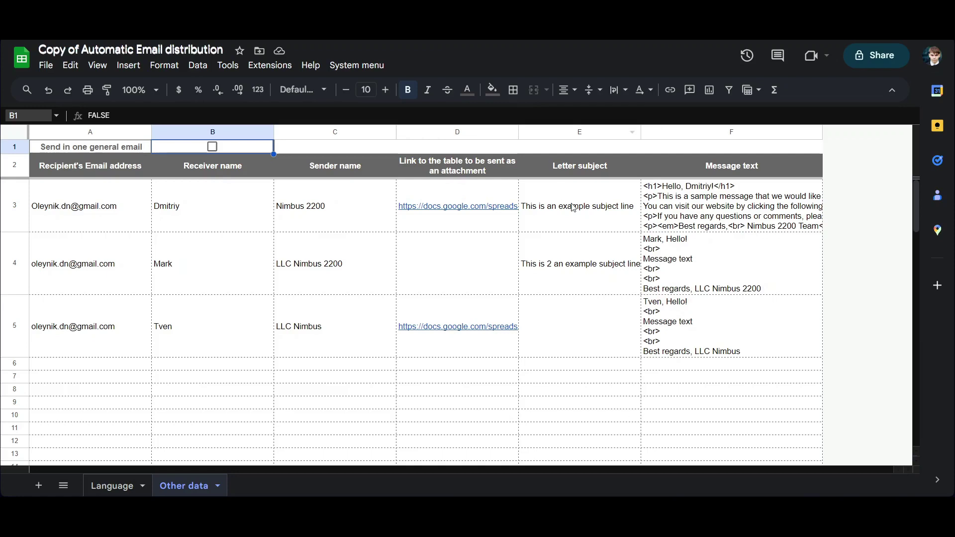
pyautogui.click(700, 206)
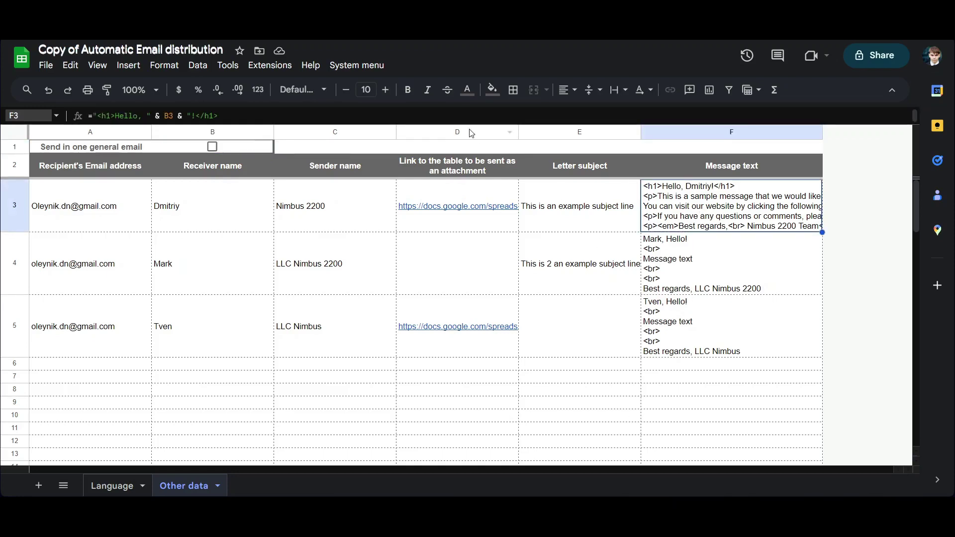
pyautogui.moveTo(206, 123); pyautogui.dragTo(205, 197)
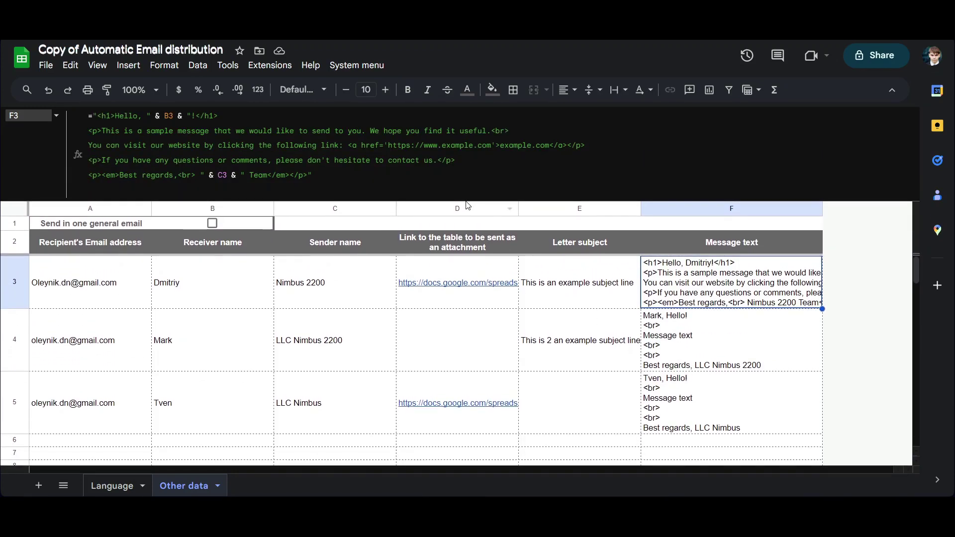
pyautogui.click(169, 116)
pyautogui.doubleClick(226, 176)
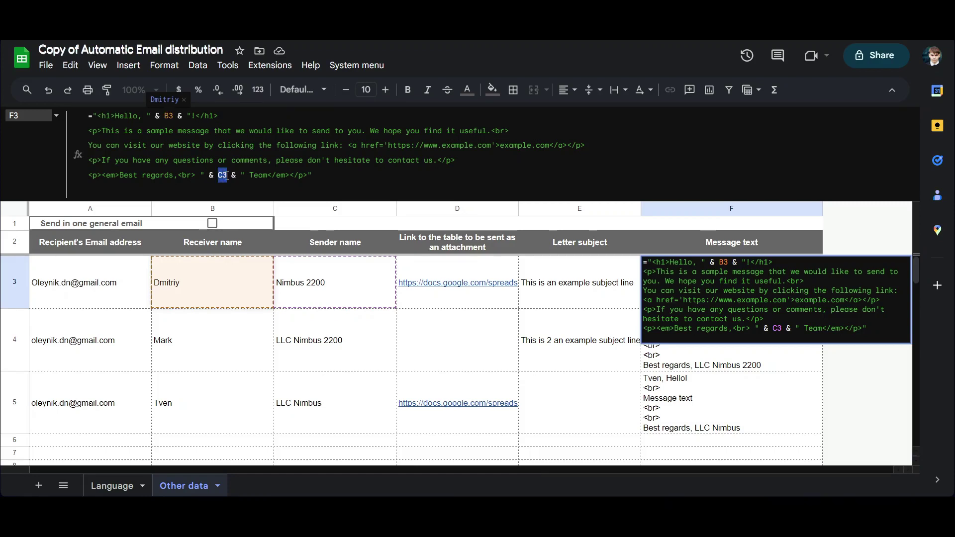
# Examine the HTML tags in the F3 formula one by one: <h1>, <p>, <br>, <a href=> and the closing </em></p>
pyautogui.click(116, 116)
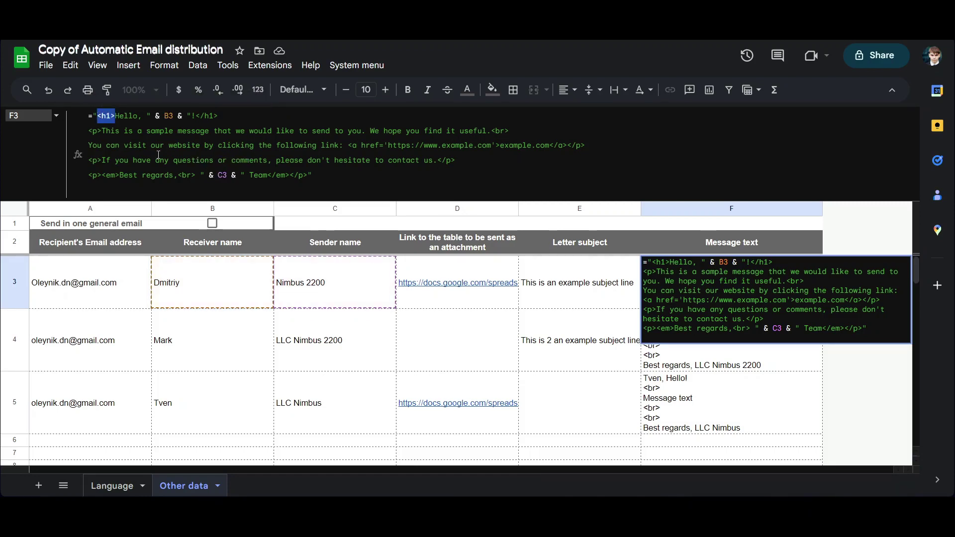
pyautogui.moveTo(89, 130); pyautogui.dragTo(102, 131)
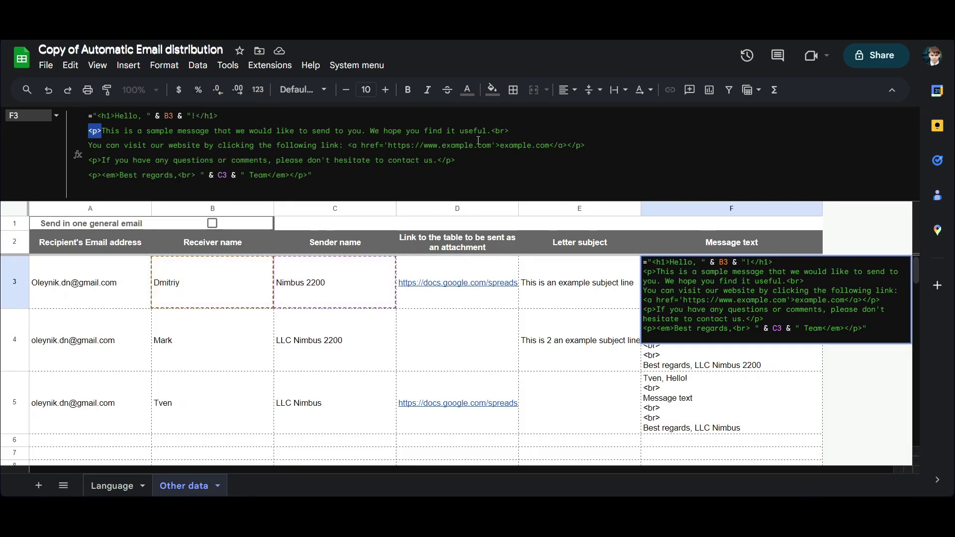
pyautogui.moveTo(491, 131); pyautogui.dragTo(585, 145)
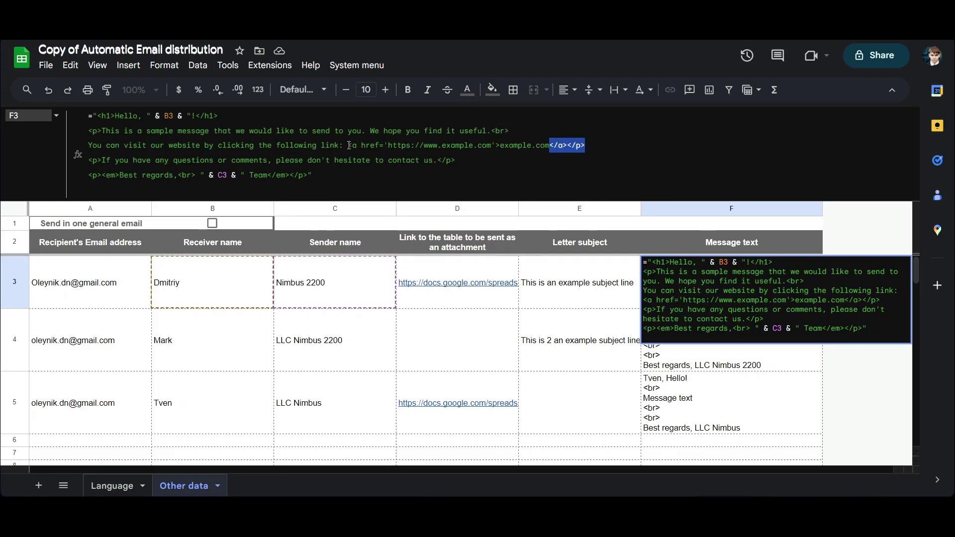
pyautogui.moveTo(349, 146); pyautogui.dragTo(384, 145)
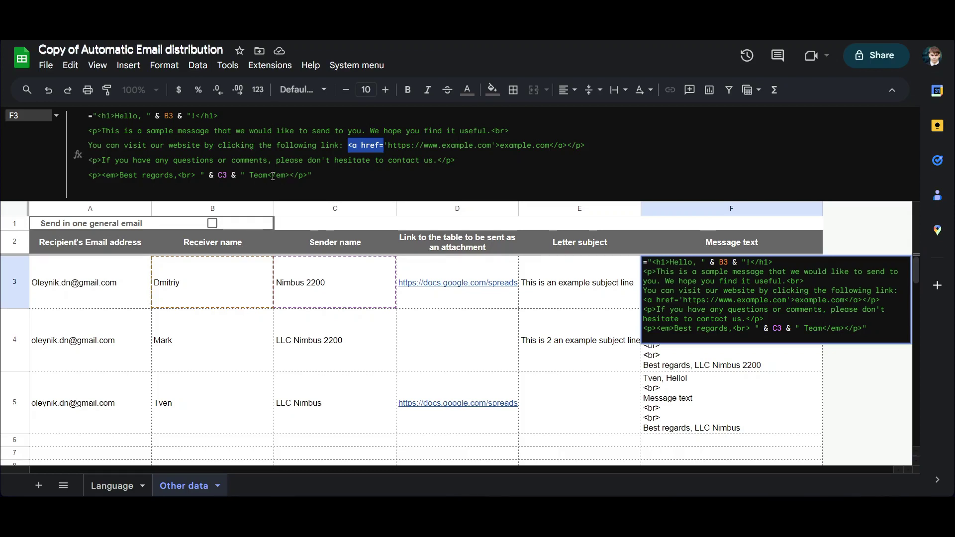
pyautogui.moveTo(269, 175); pyautogui.dragTo(308, 176)
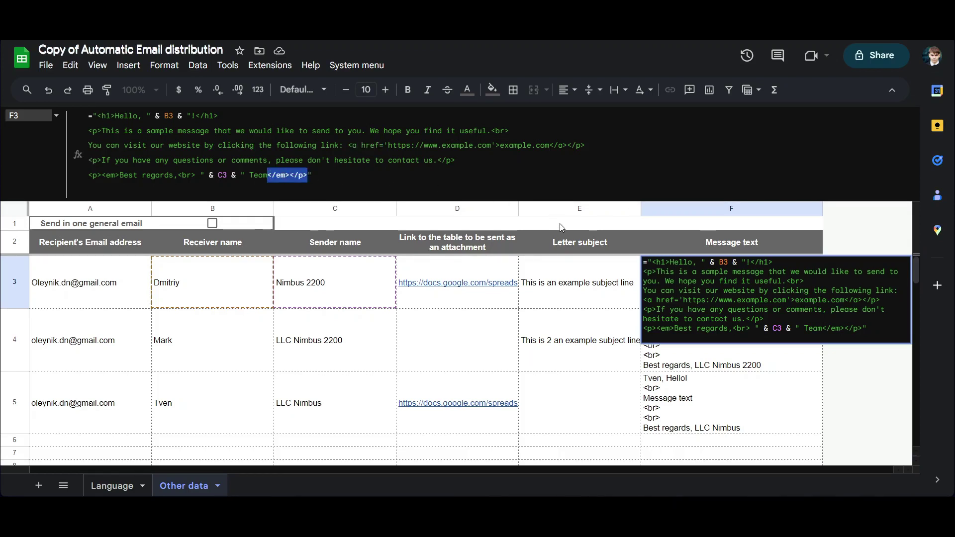
pyautogui.press('Escape')
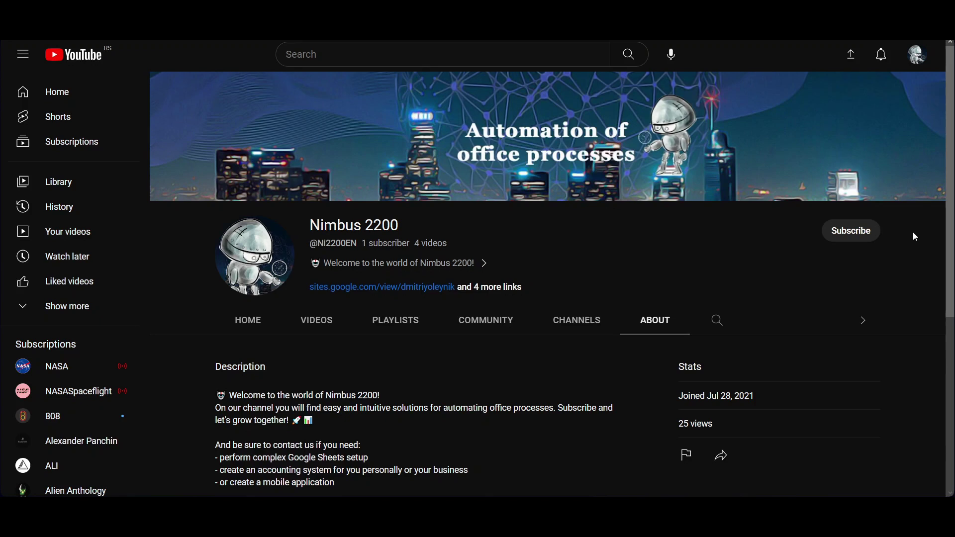
# Look through the About page of the Nimbus 2200 YouTube channel, from the description down to the contact links
pyautogui.scroll(-3, 914, 232)
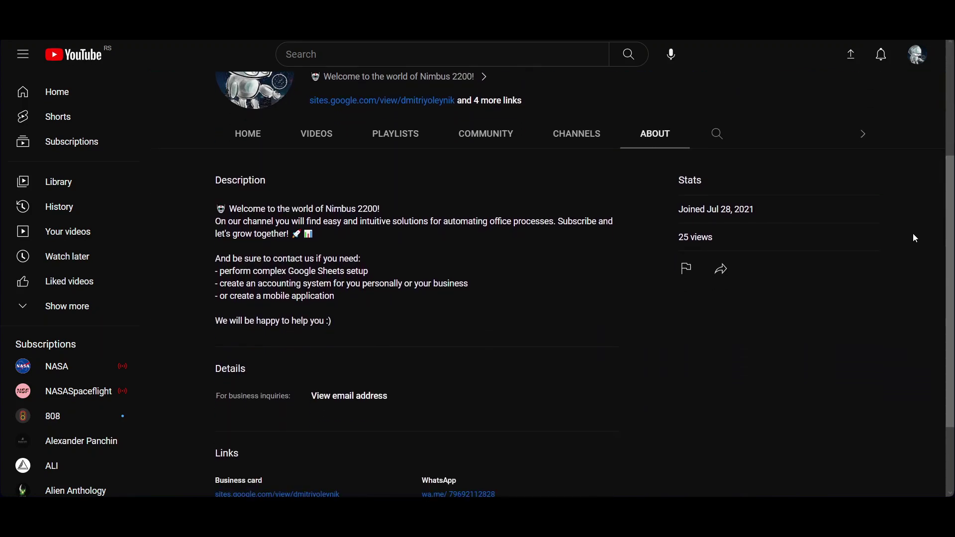
pyautogui.scroll(-2, 915, 238)
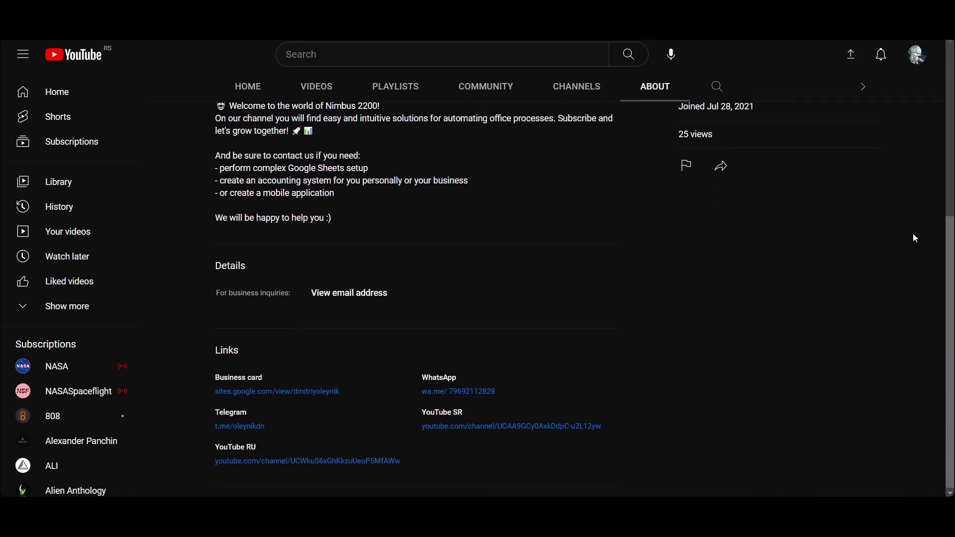